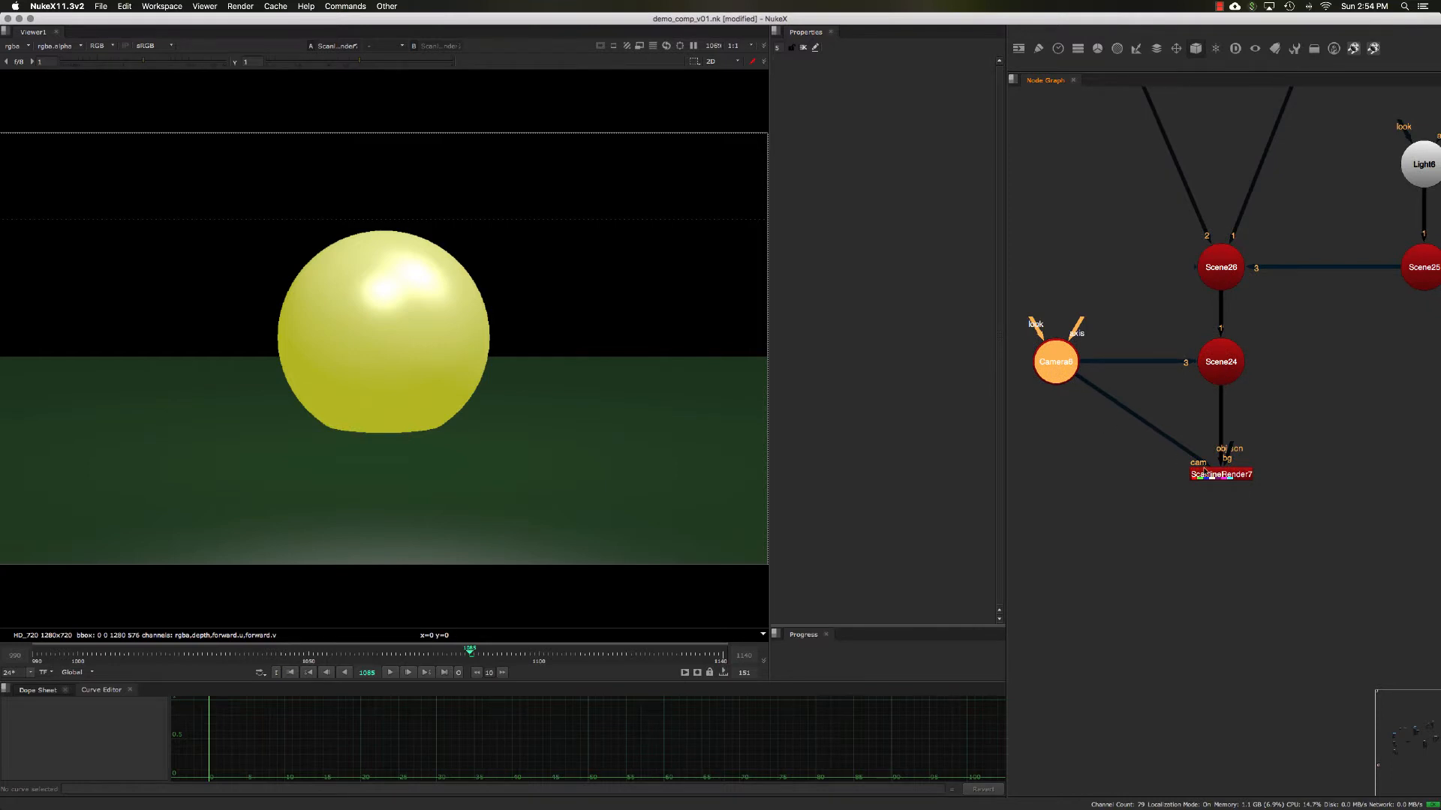
Open the ScanlineRender7 node's settings in a floating window and place it beside the rendered image
double_click(1204, 471)
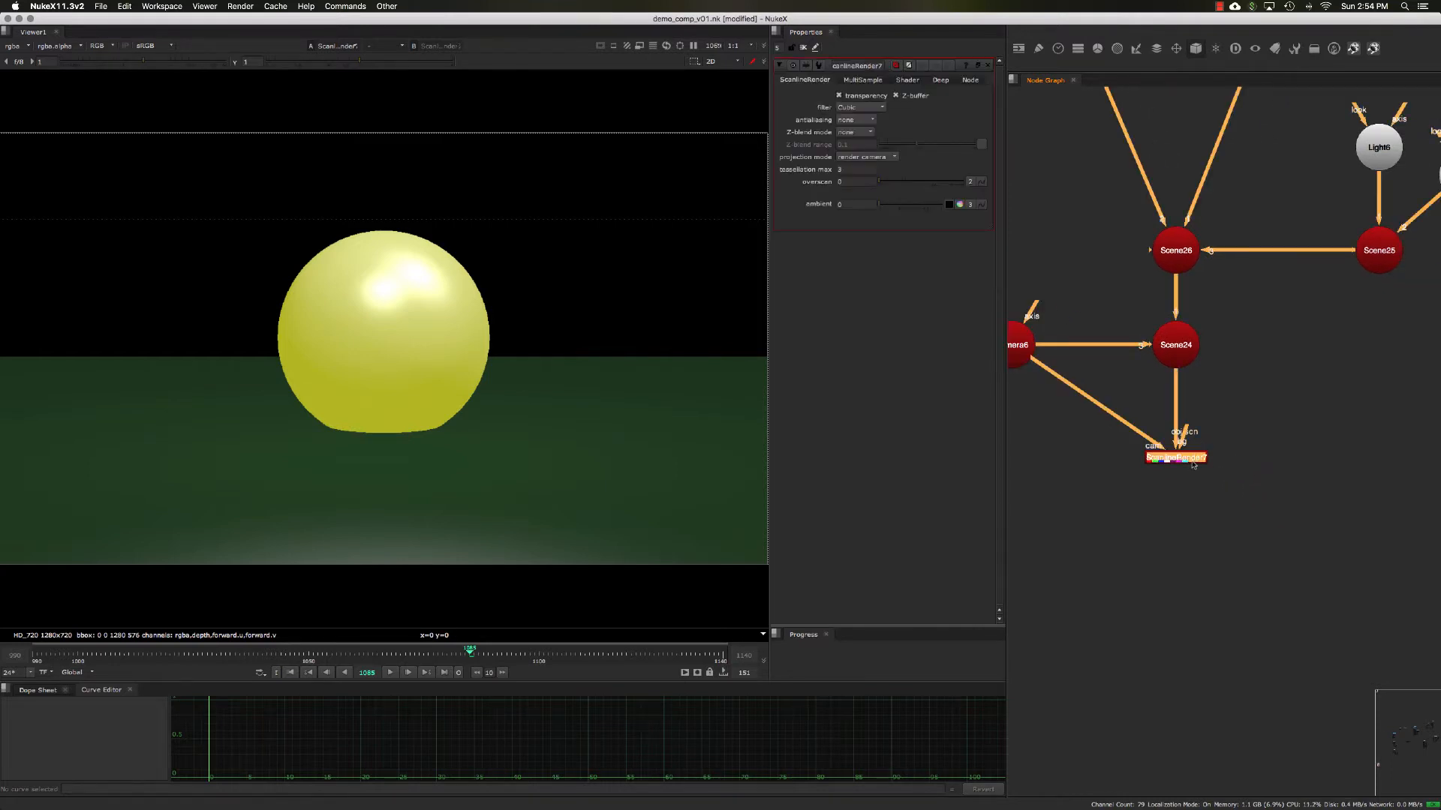
click(976, 66)
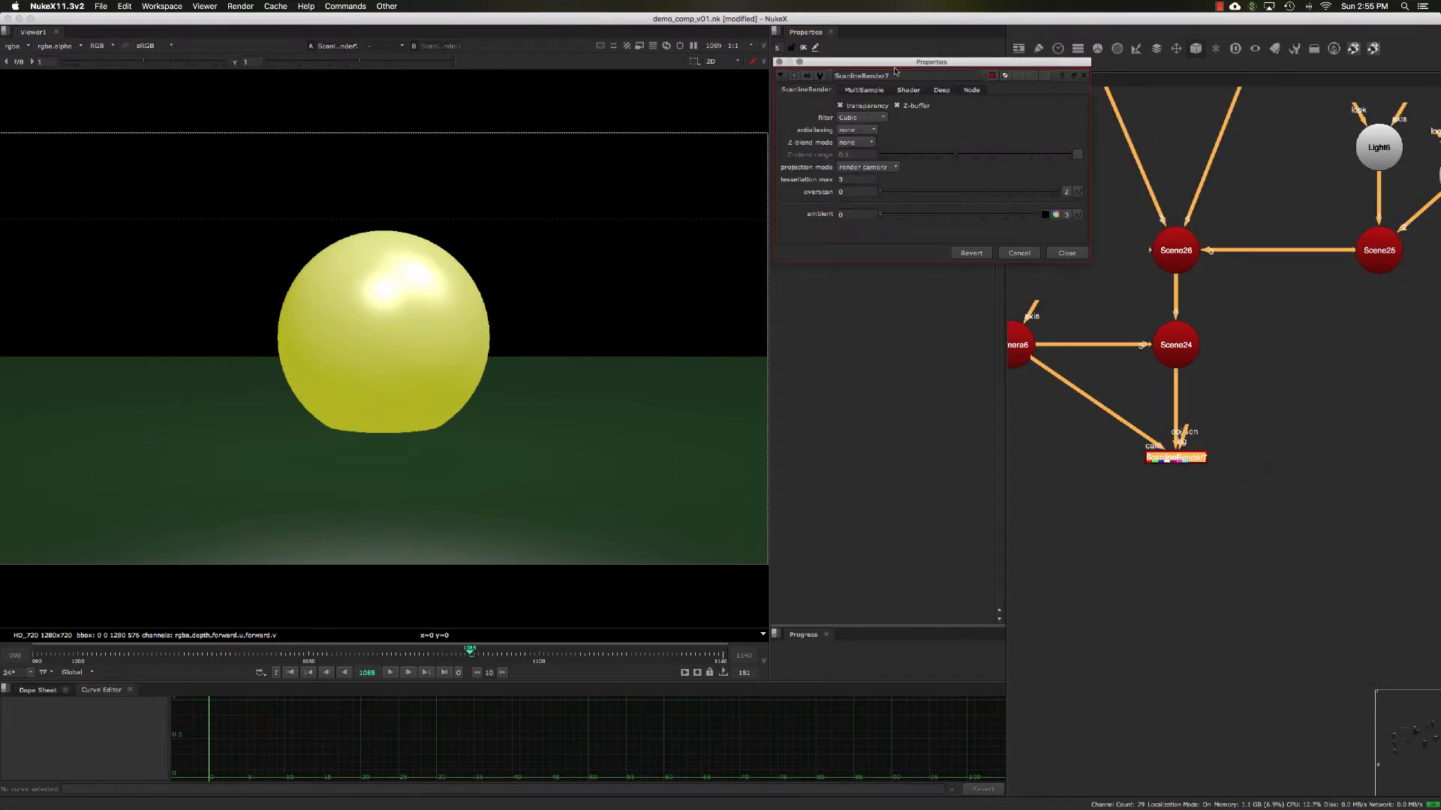
drag(893, 63, 879, 110)
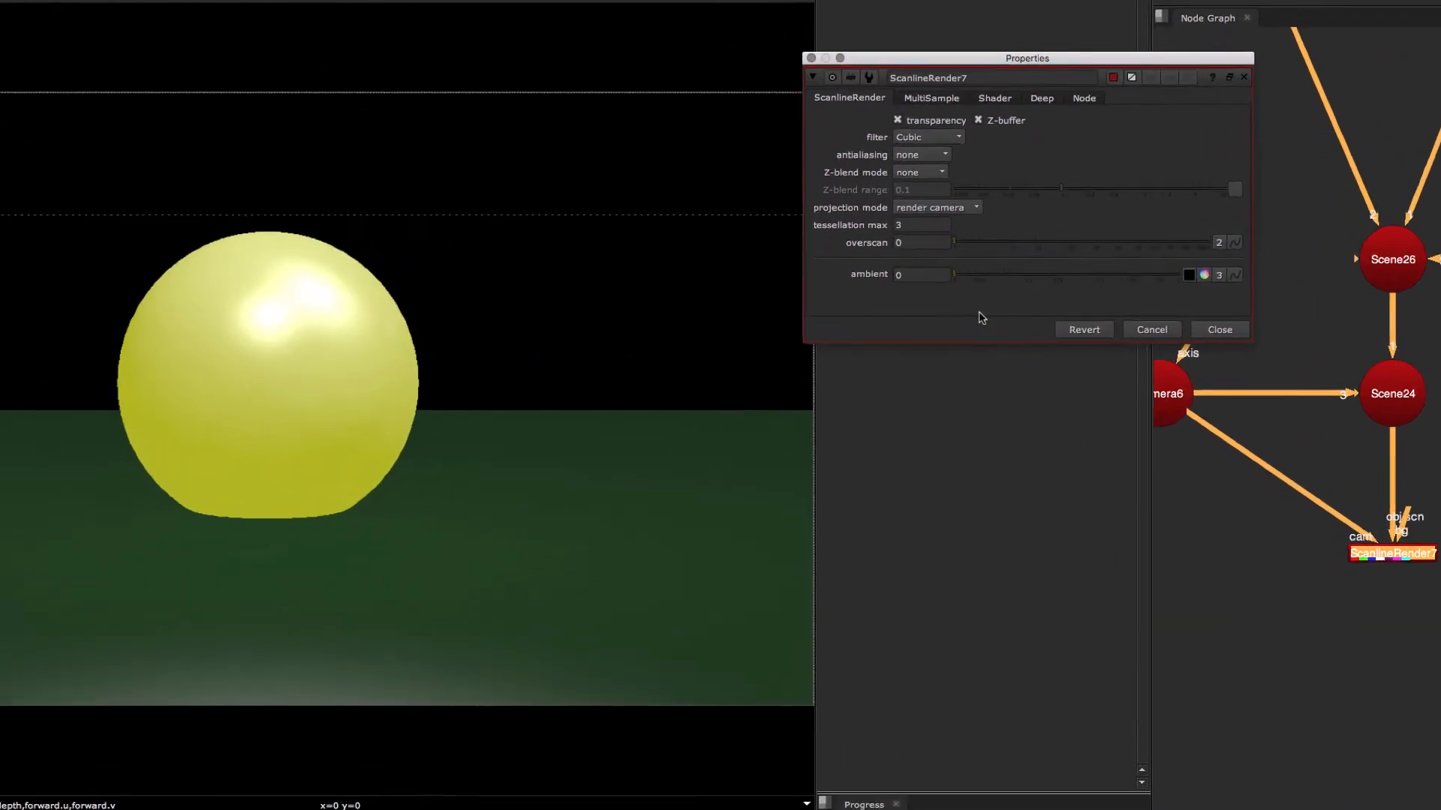
Inspect the sphere's jagged edge up close and set the ScanlineRender7 antialiasing to medium
scroll(1388, 568, up, 5)
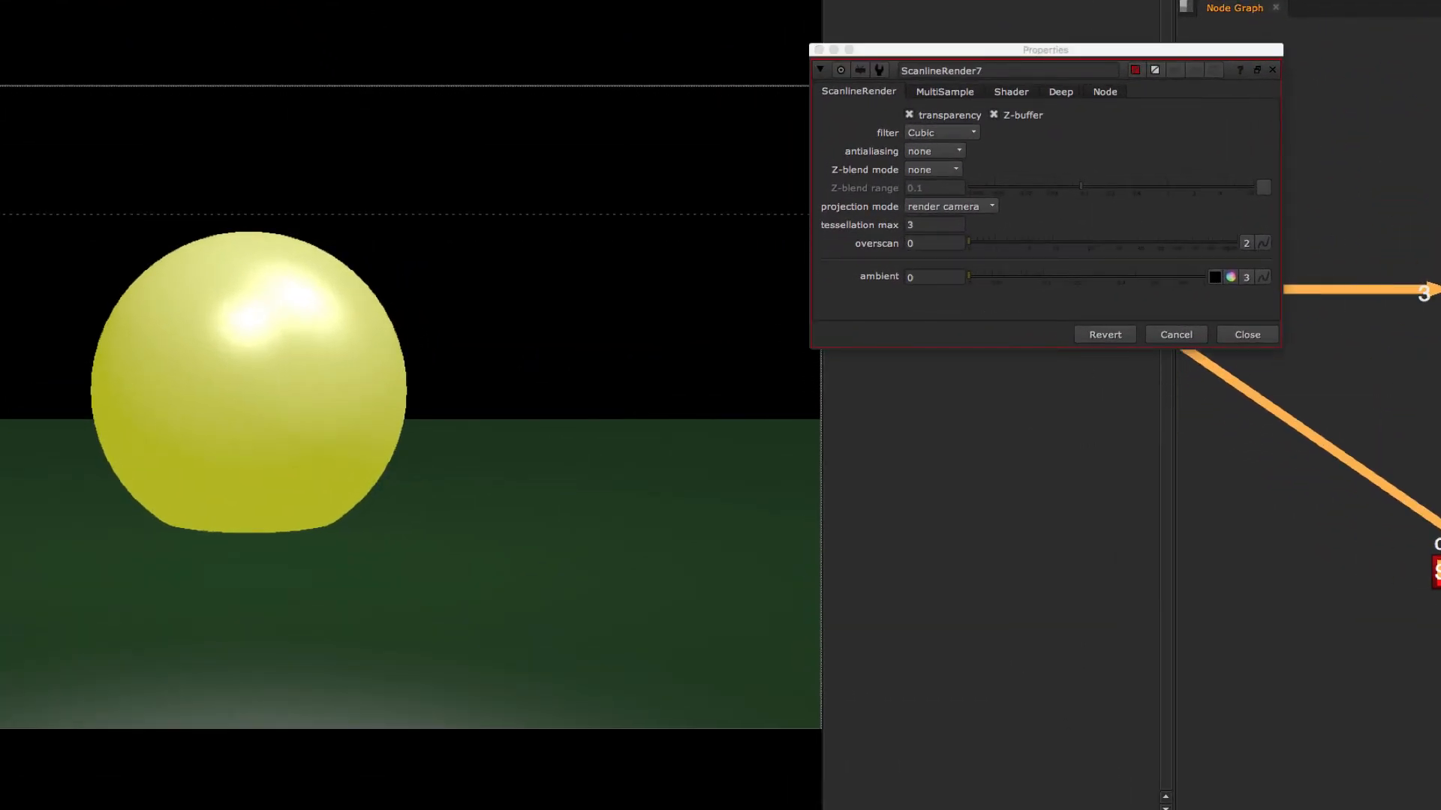
key(super+1)
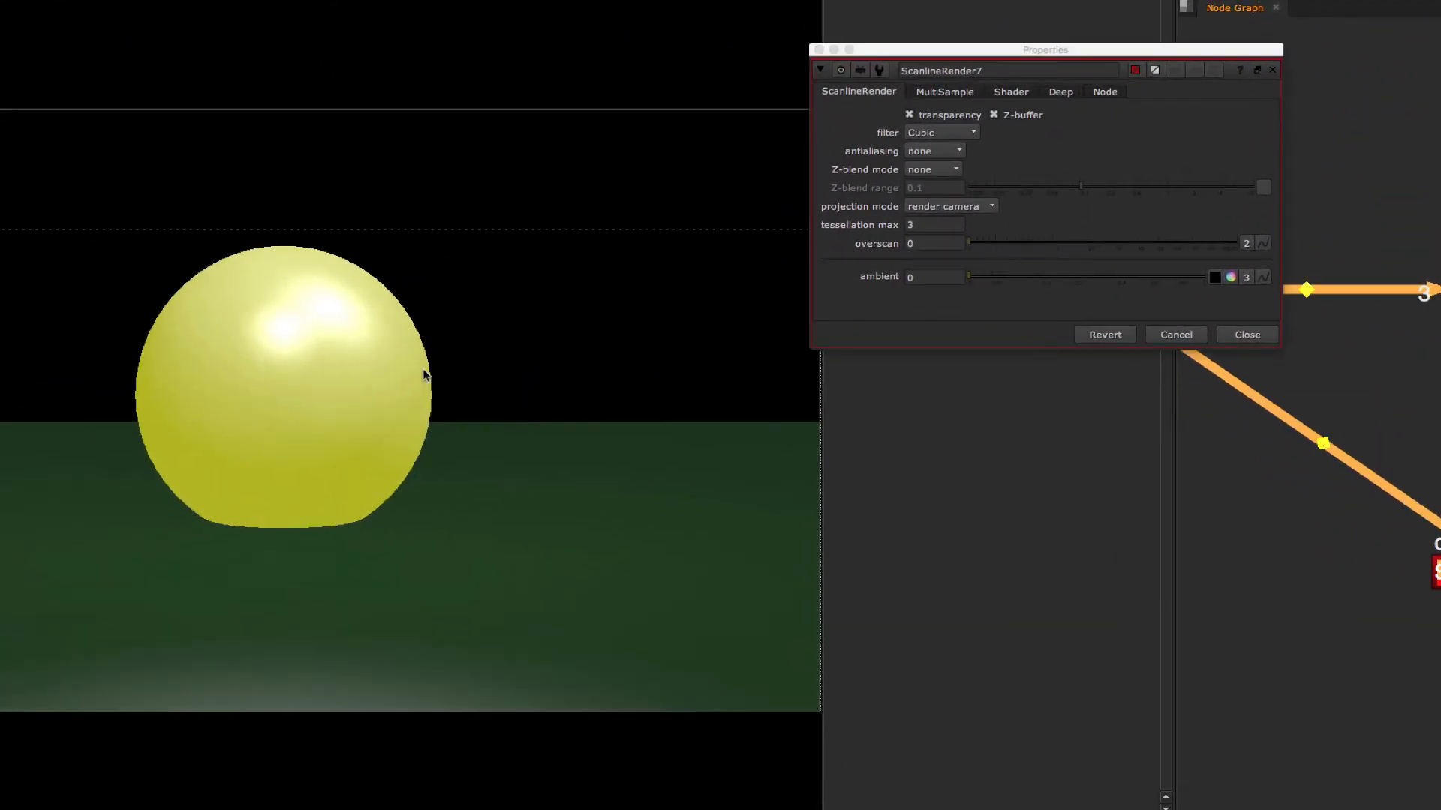
key(super+2)
middle_drag(612, 443, 760, 561)
middle_drag(251, 396, 649, 345)
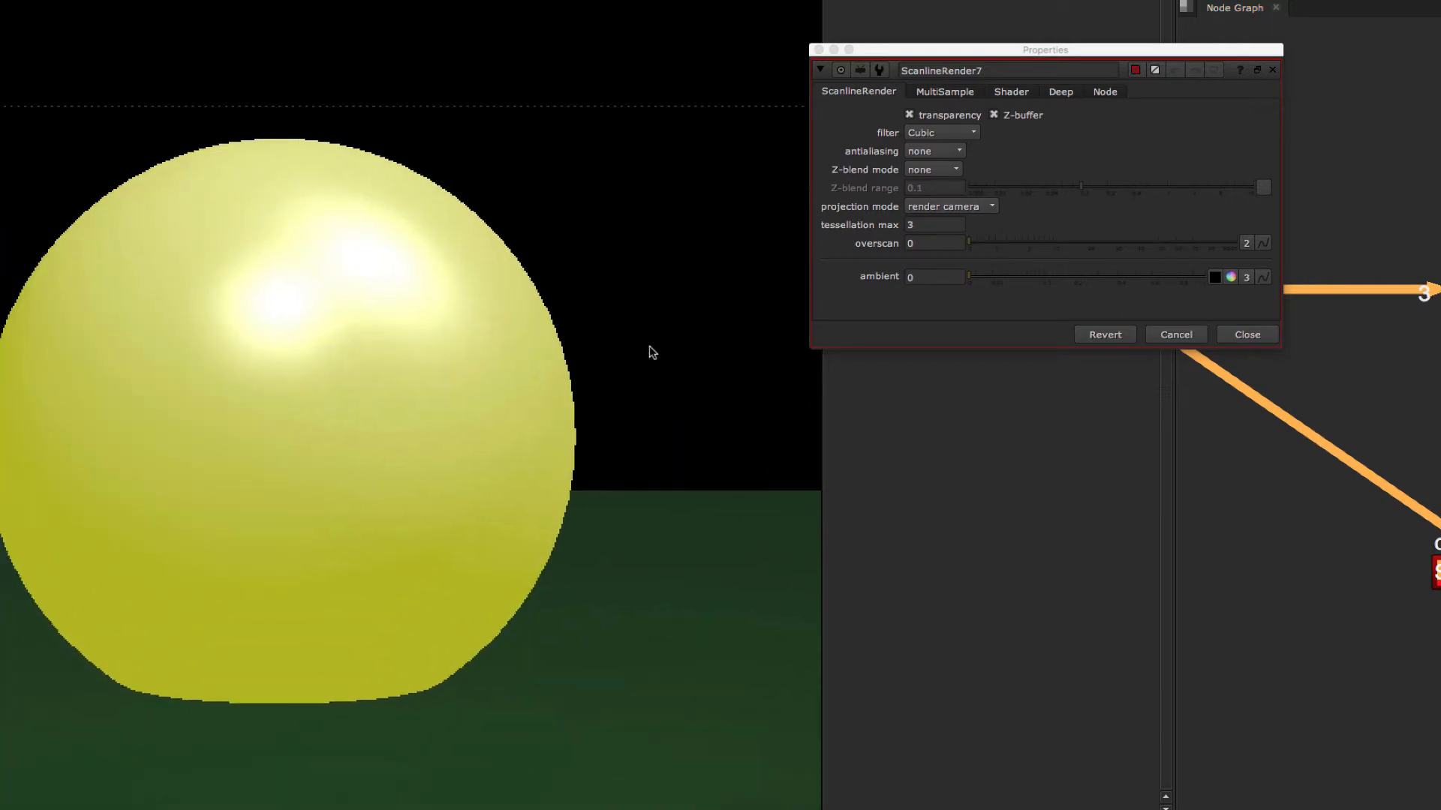
drag(894, 47, 941, 44)
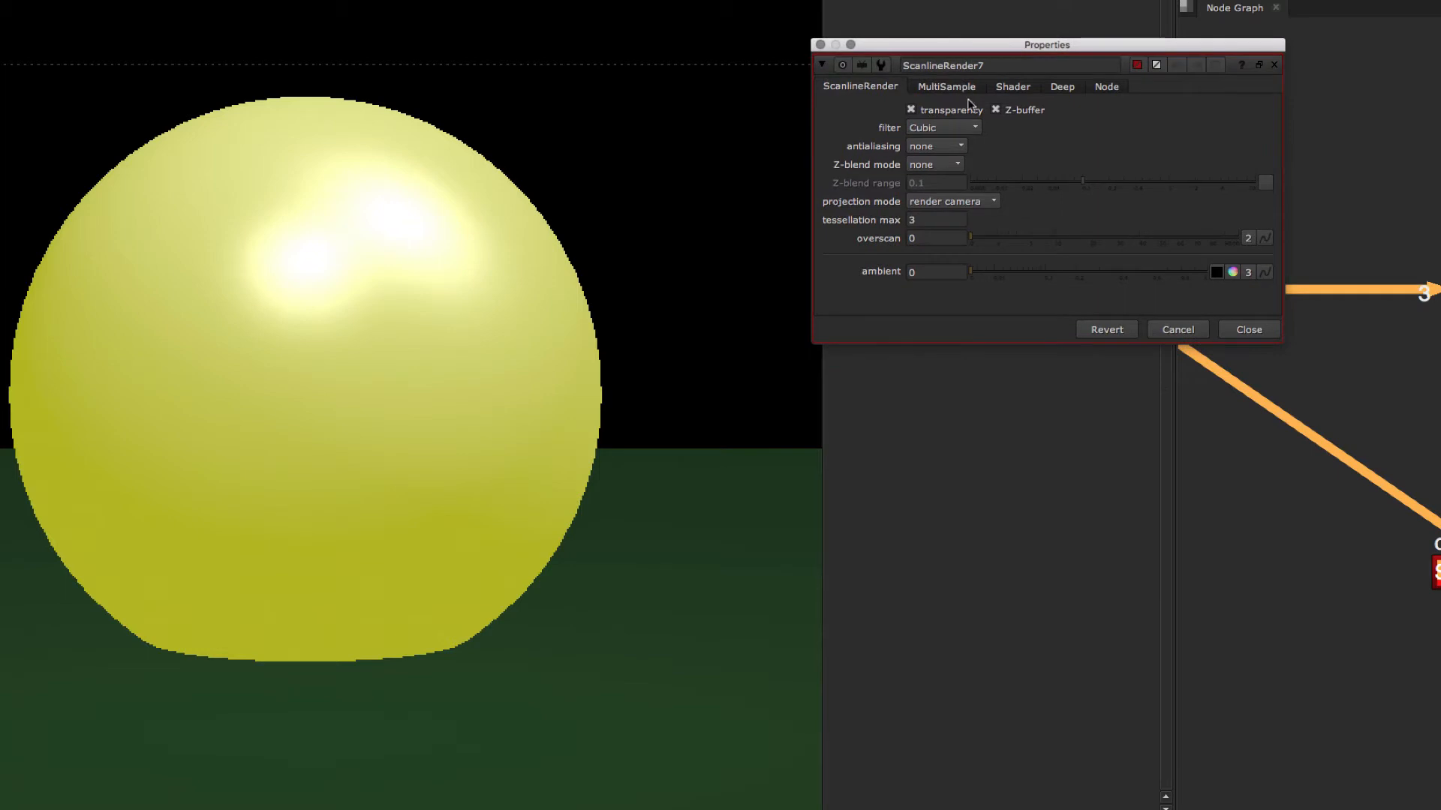
middle_drag(592, 270, 564, 271)
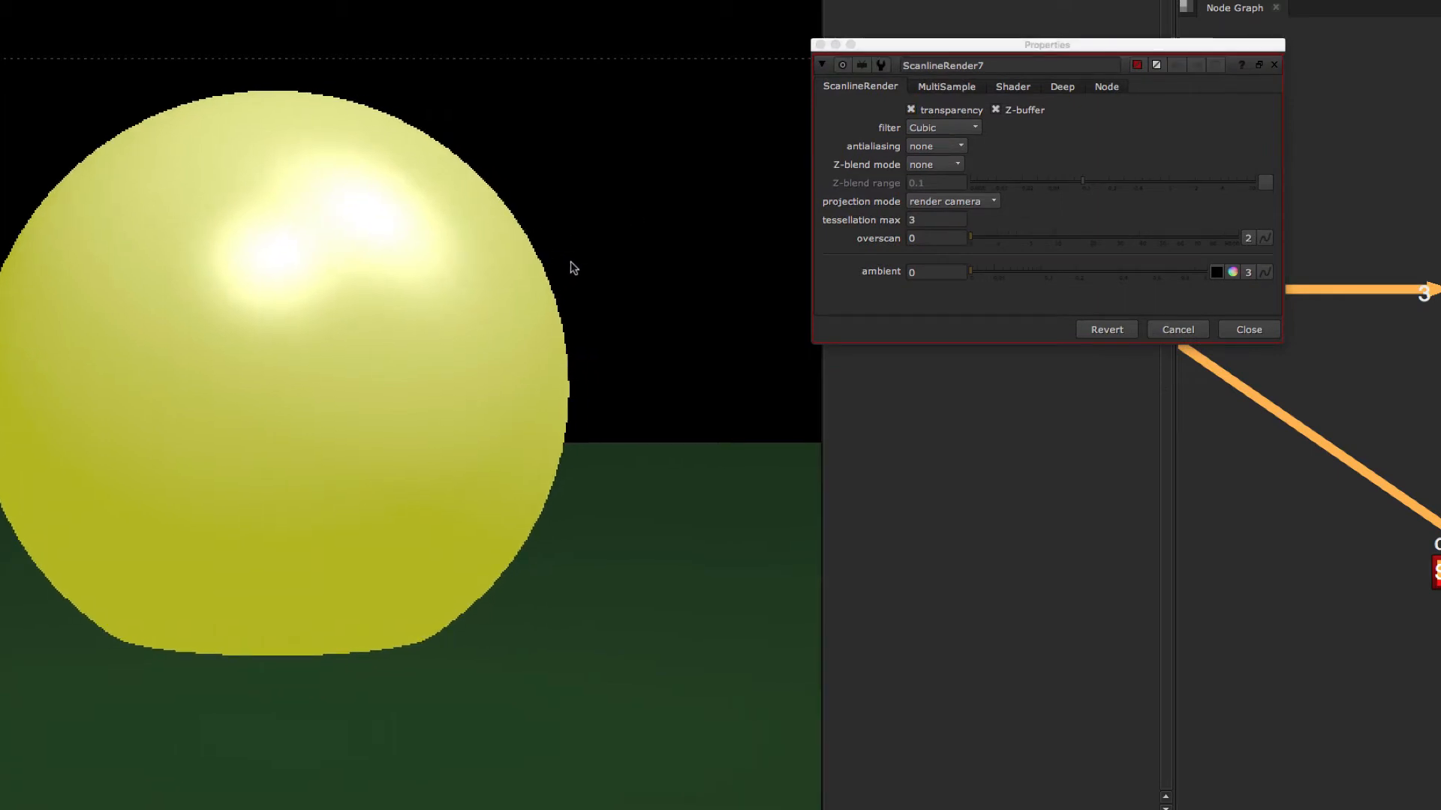
click(922, 147)
click(931, 179)
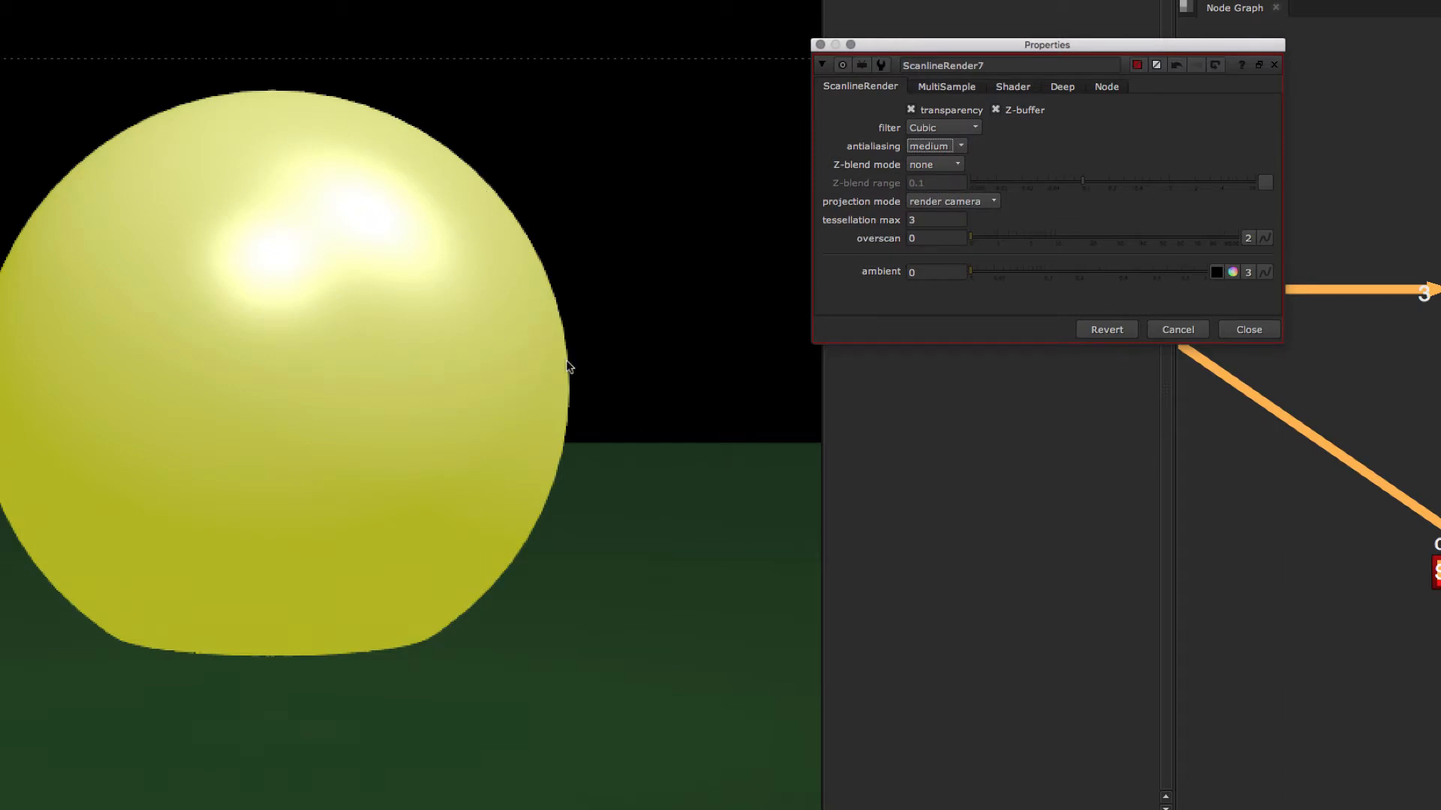
Set the antialiasing to high and inspect the sphere's edge in the full frame
click(931, 146)
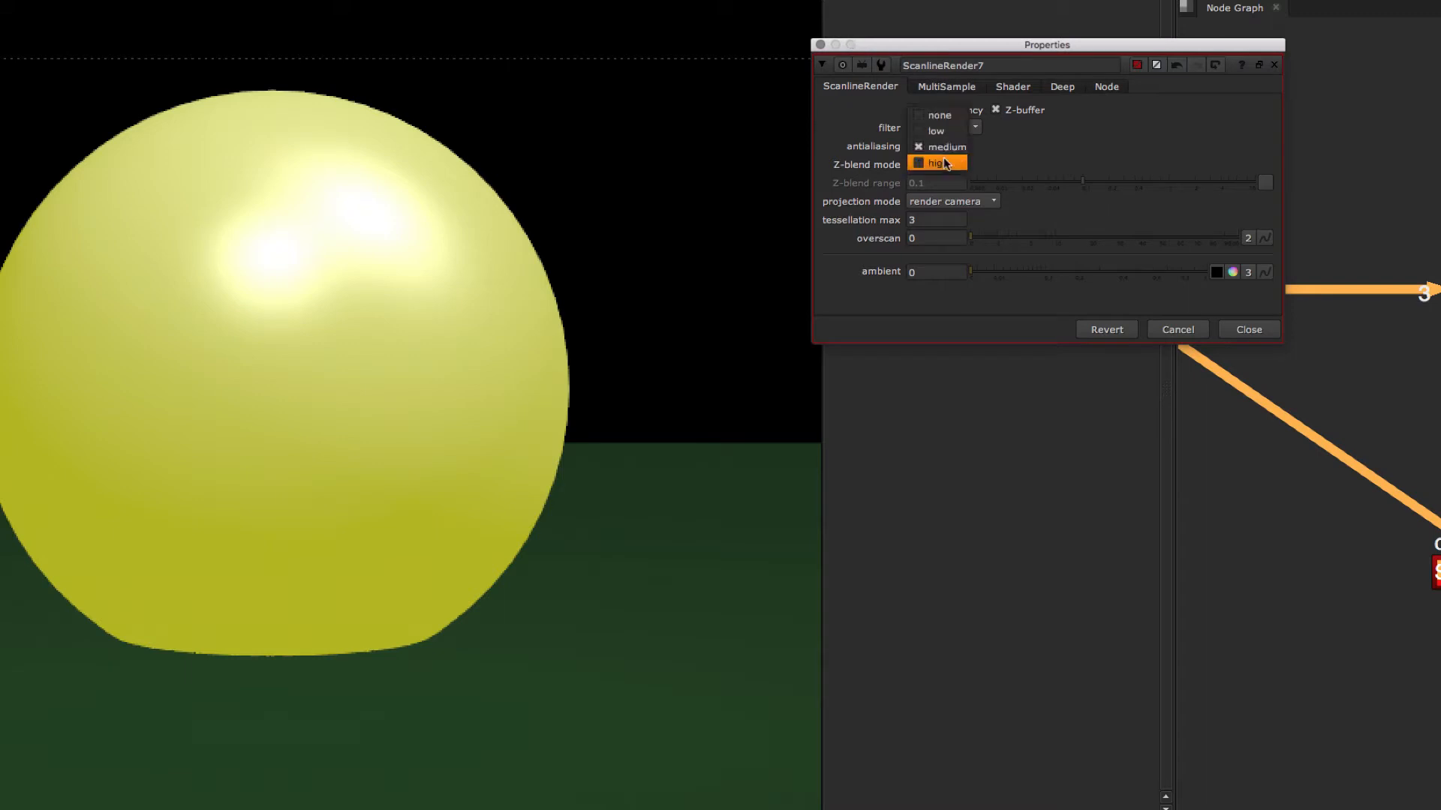
click(930, 163)
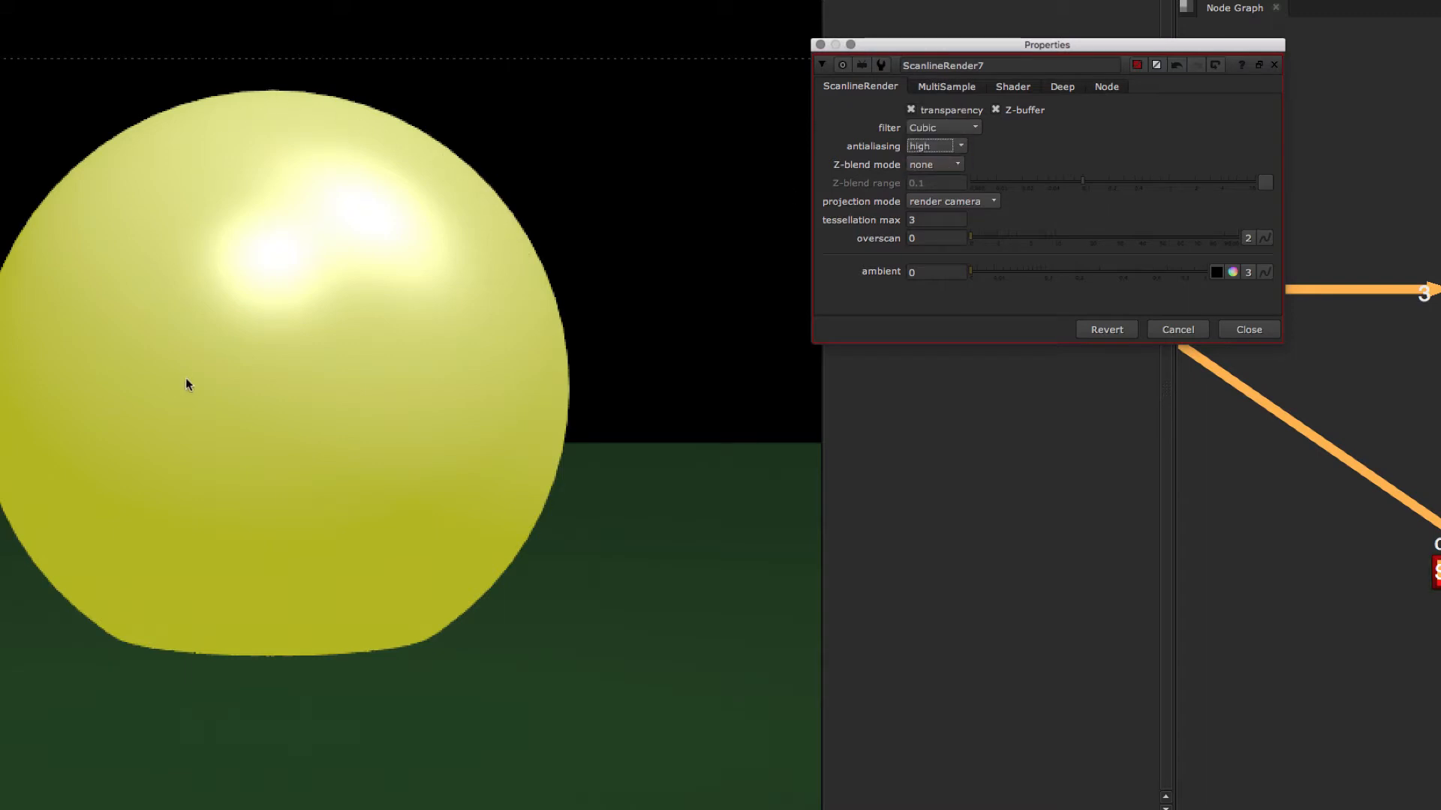
key(f)
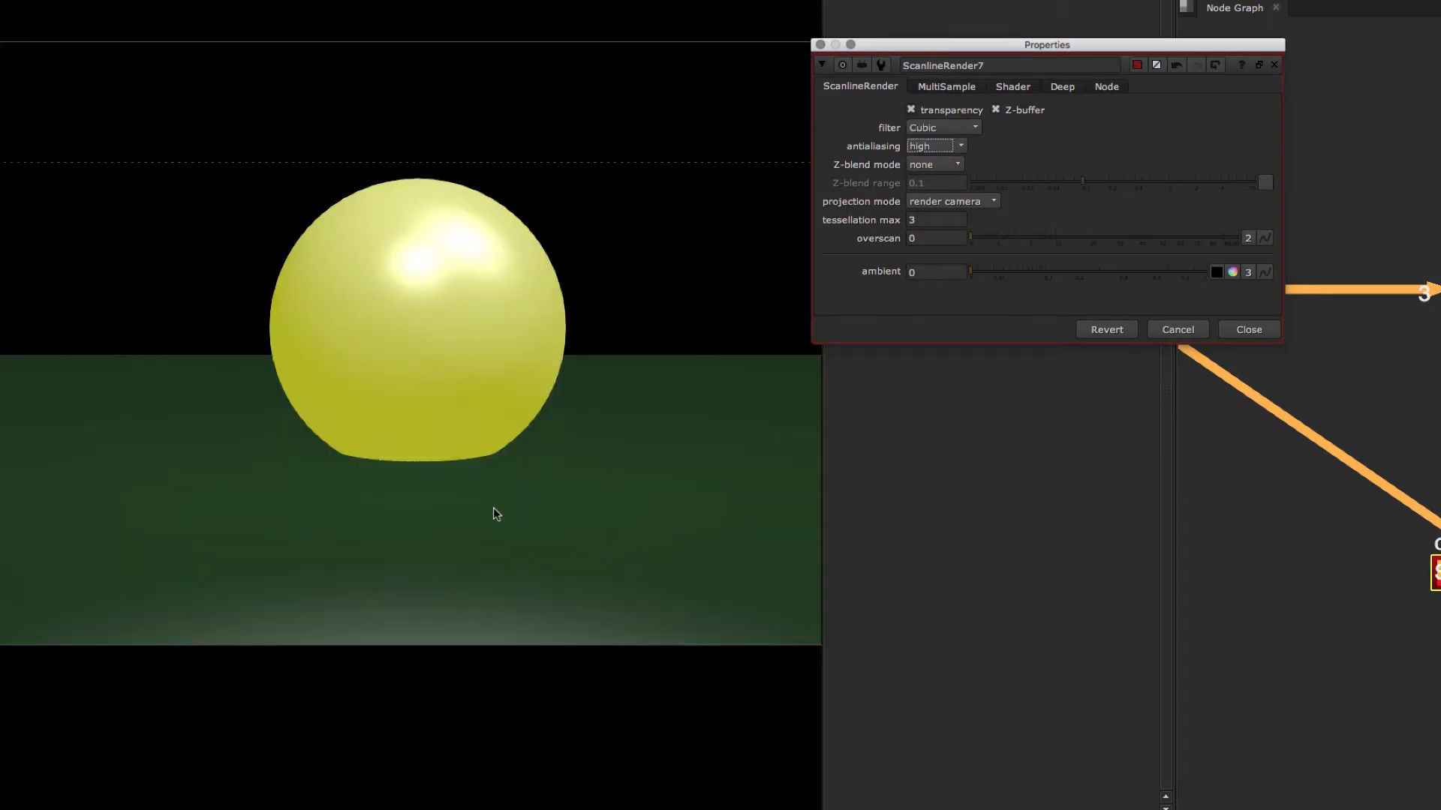
middle_drag(578, 460, 536, 478)
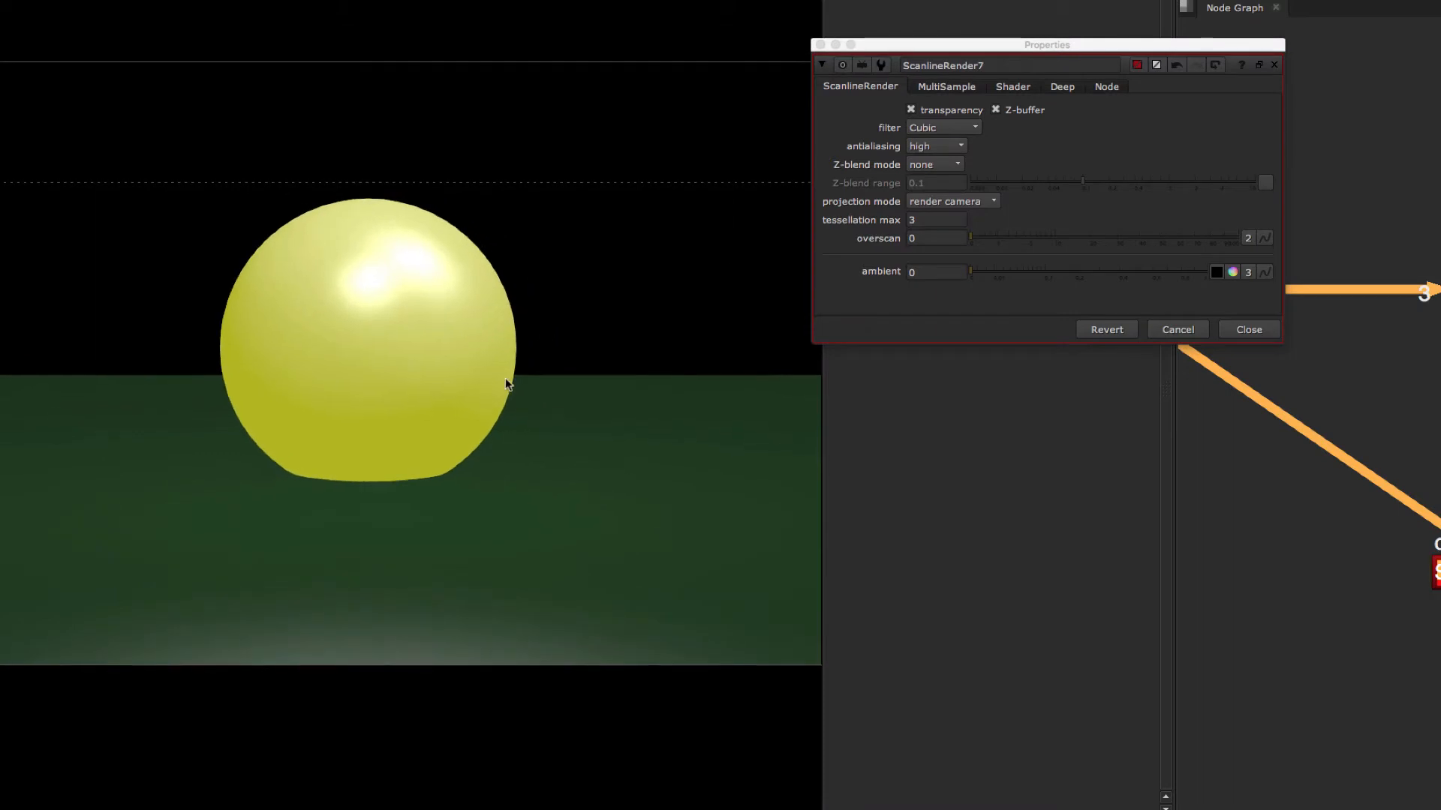
Switch the antialiasing to none for comparison and return it to medium, checking the sphere's edge
click(933, 146)
click(938, 99)
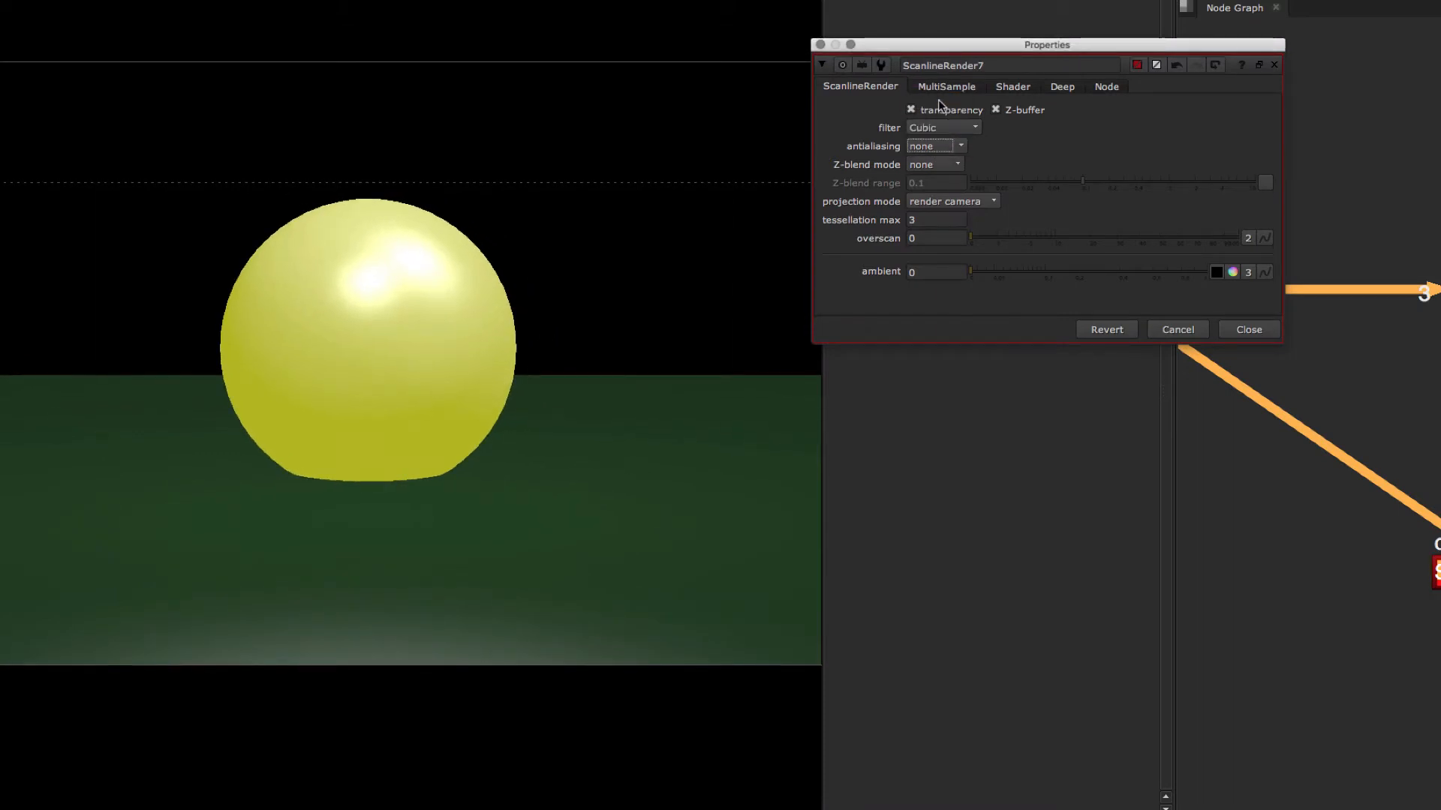
click(945, 148)
click(947, 180)
scroll(531, 273, up, 3)
scroll(534, 269, down, 3)
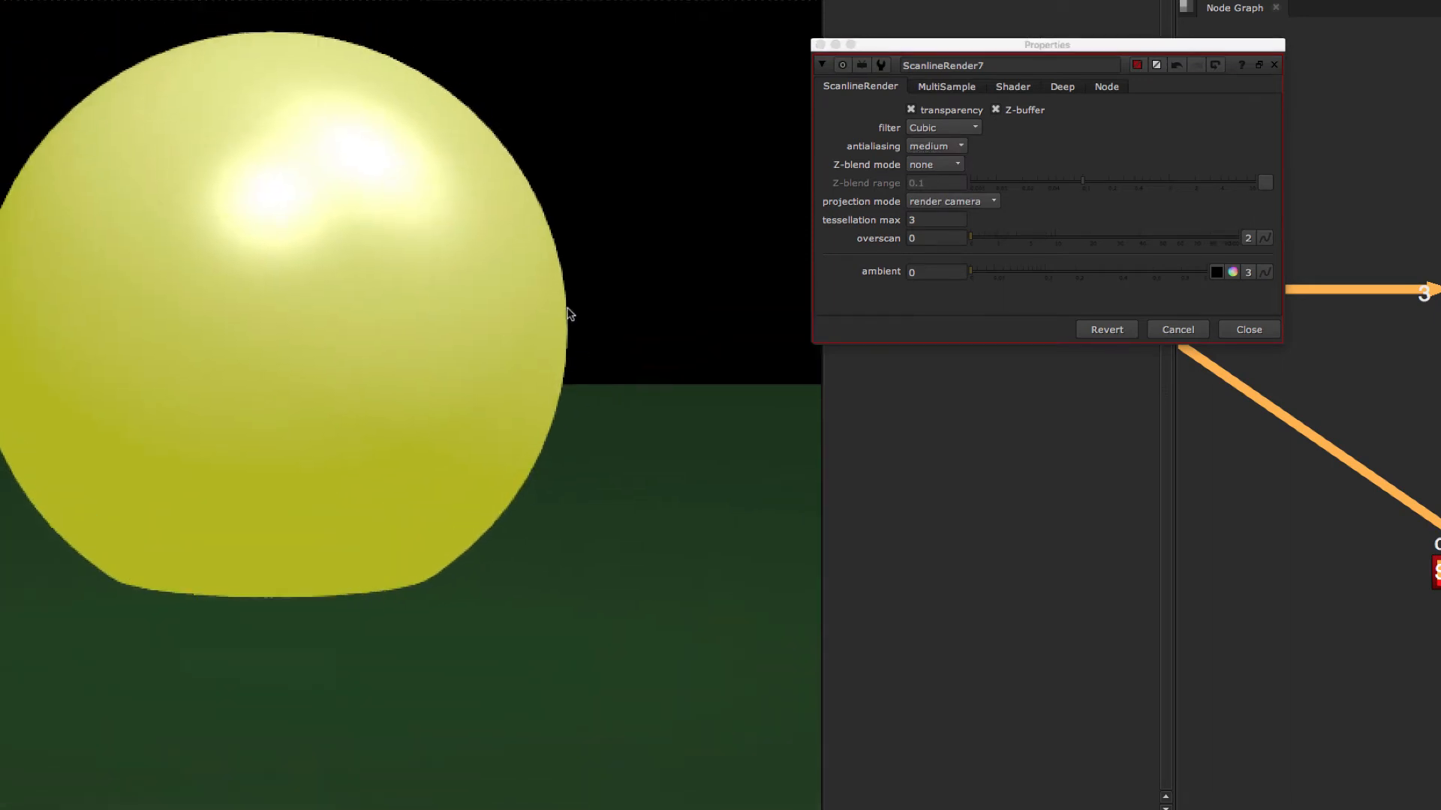
Try the smooth Z-blend mode on ScanlineRender7 and return it to none
click(950, 164)
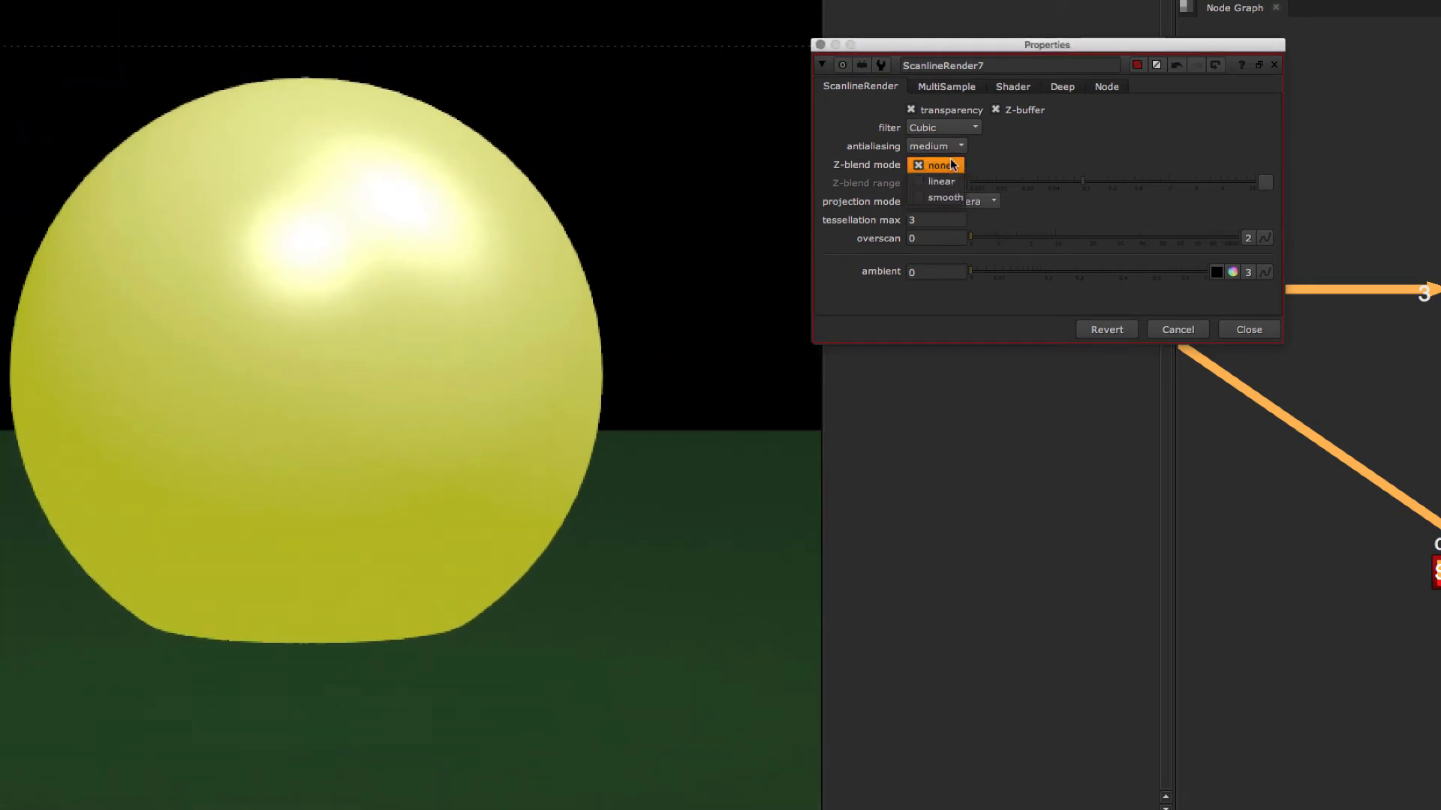
click(943, 197)
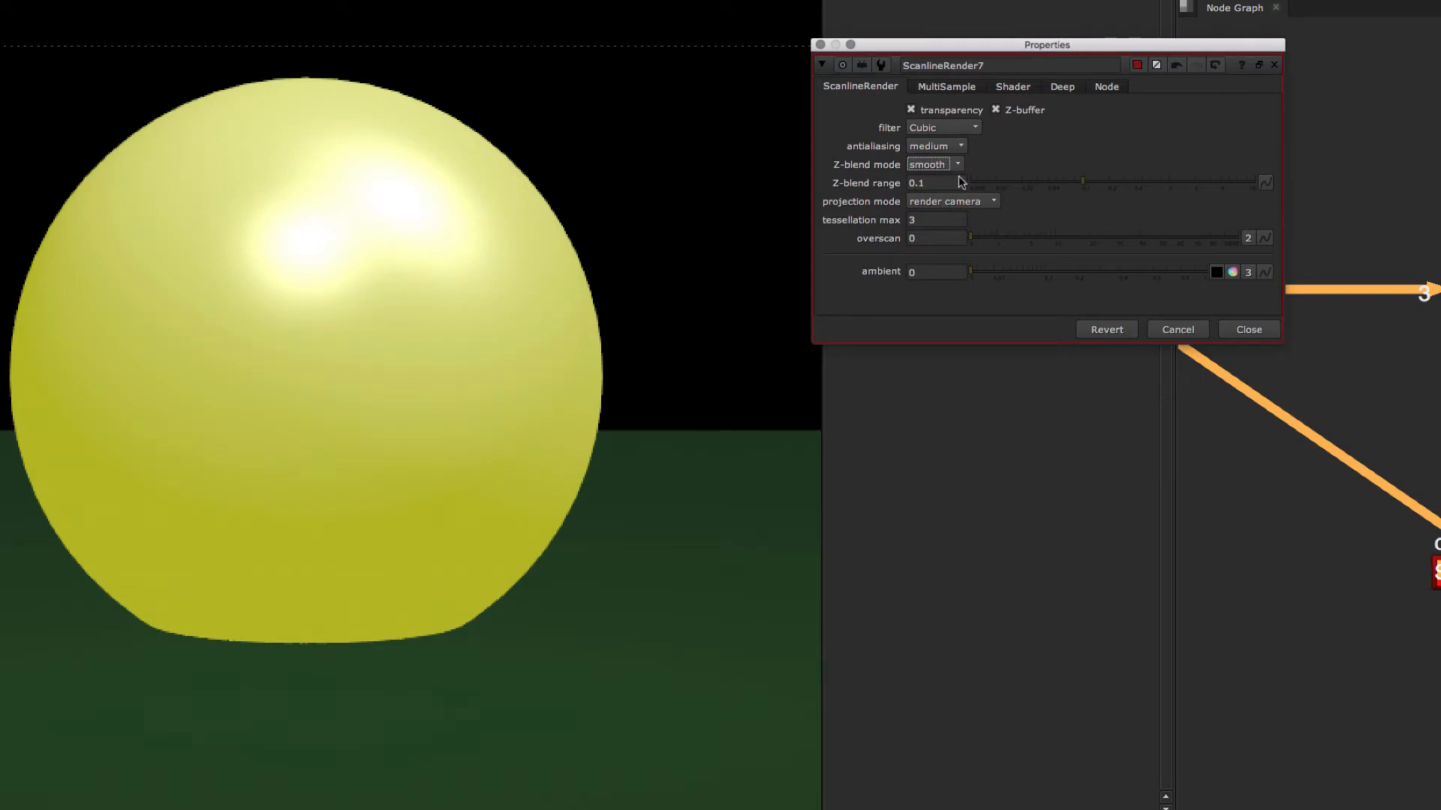
click(949, 167)
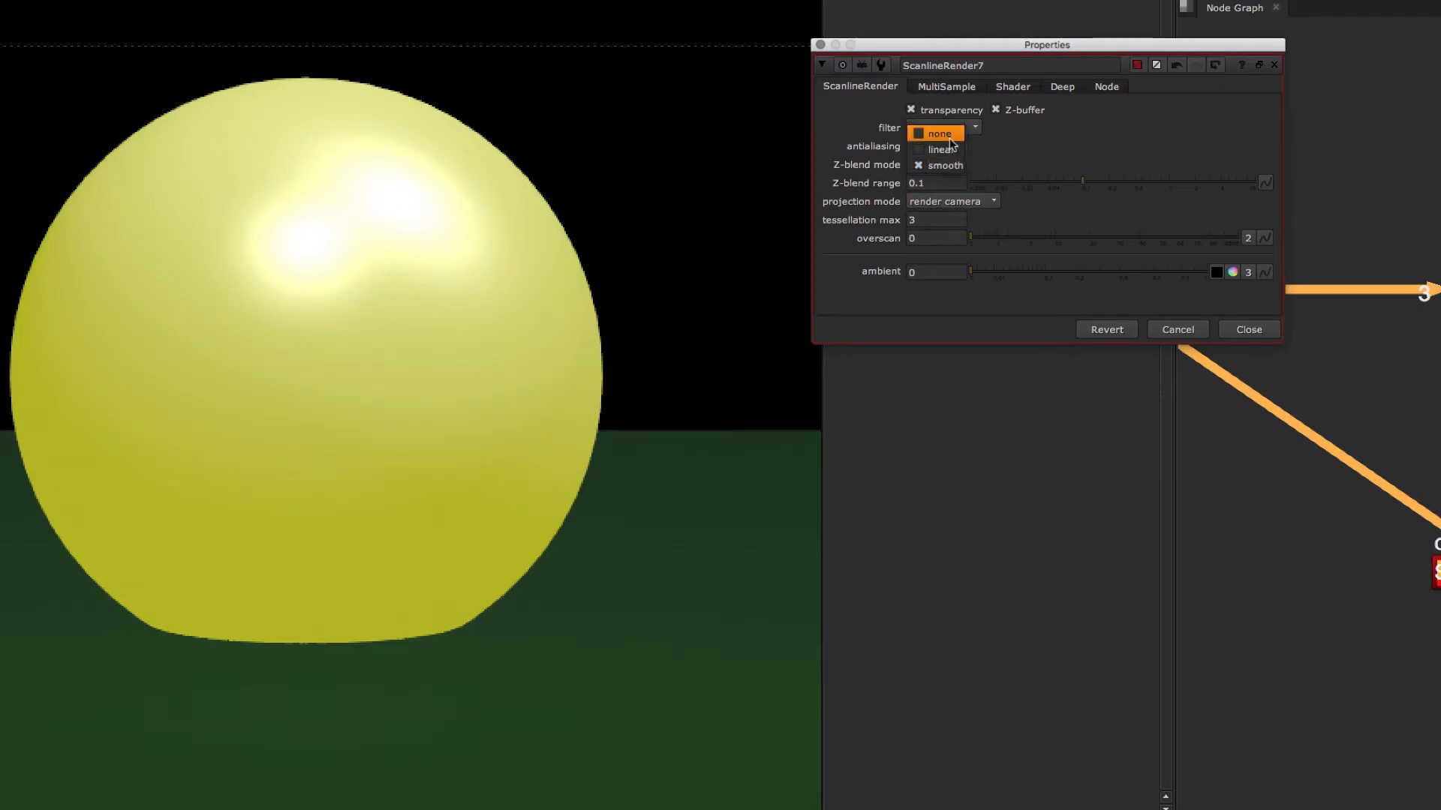
click(948, 137)
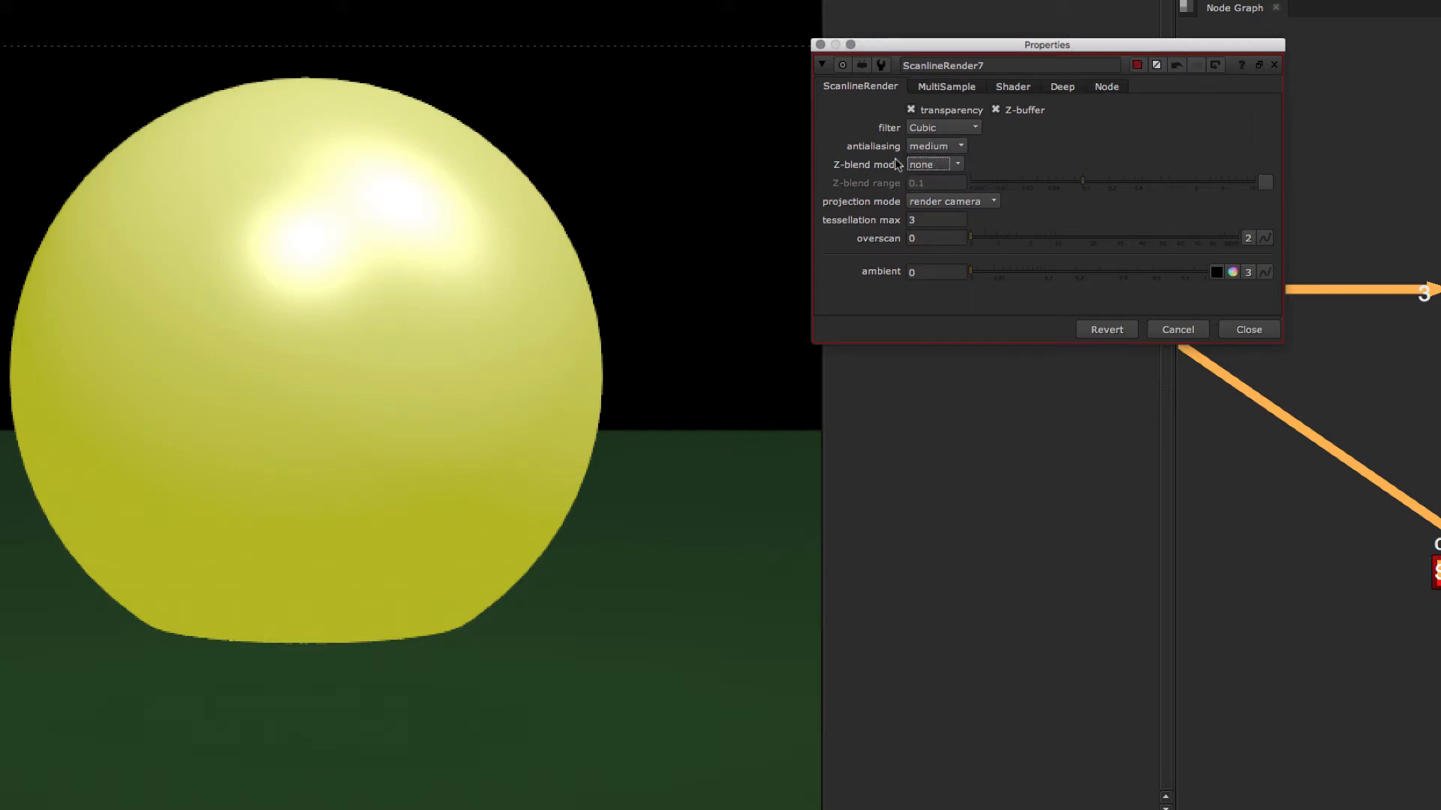
middle_drag(675, 248, 655, 242)
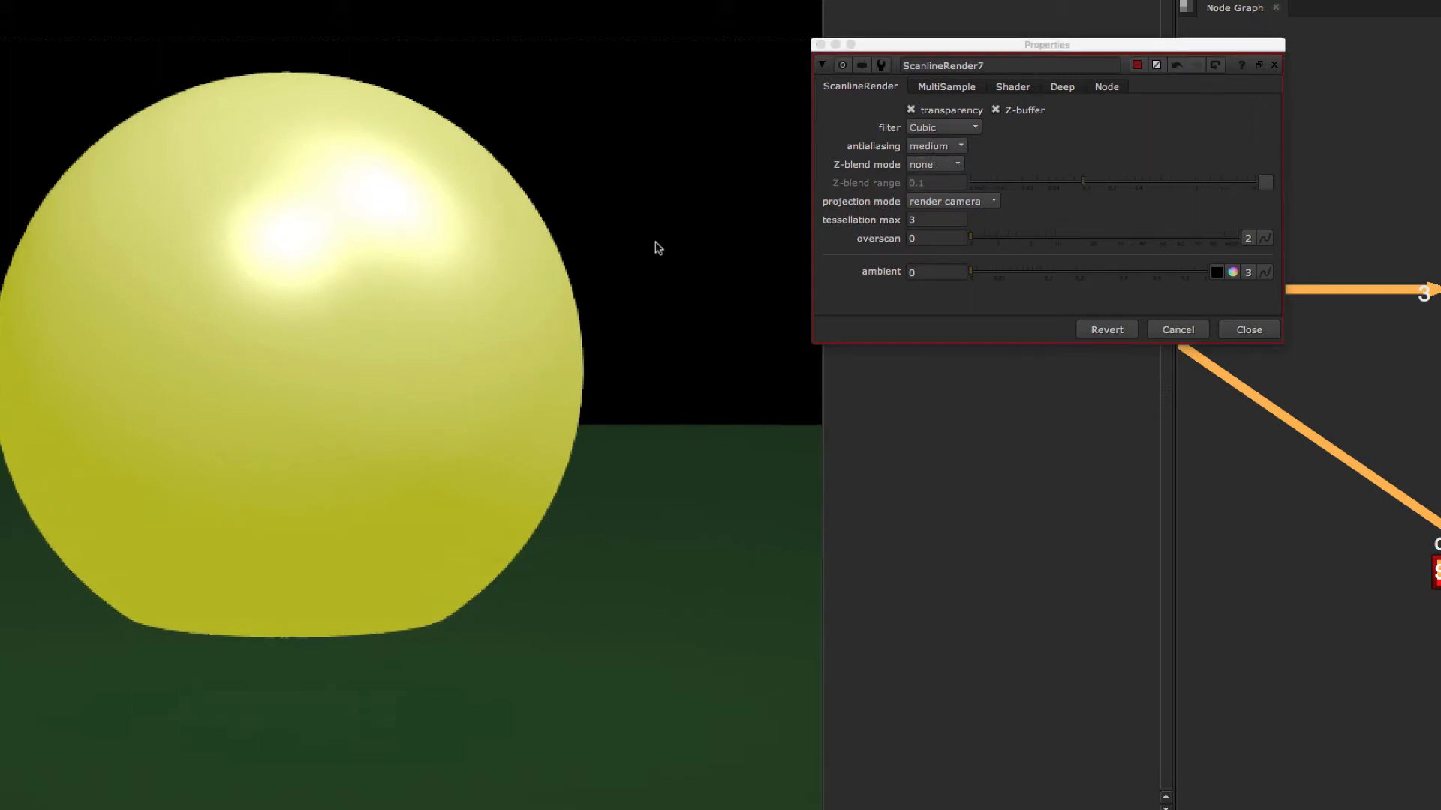
click(929, 164)
click(855, 170)
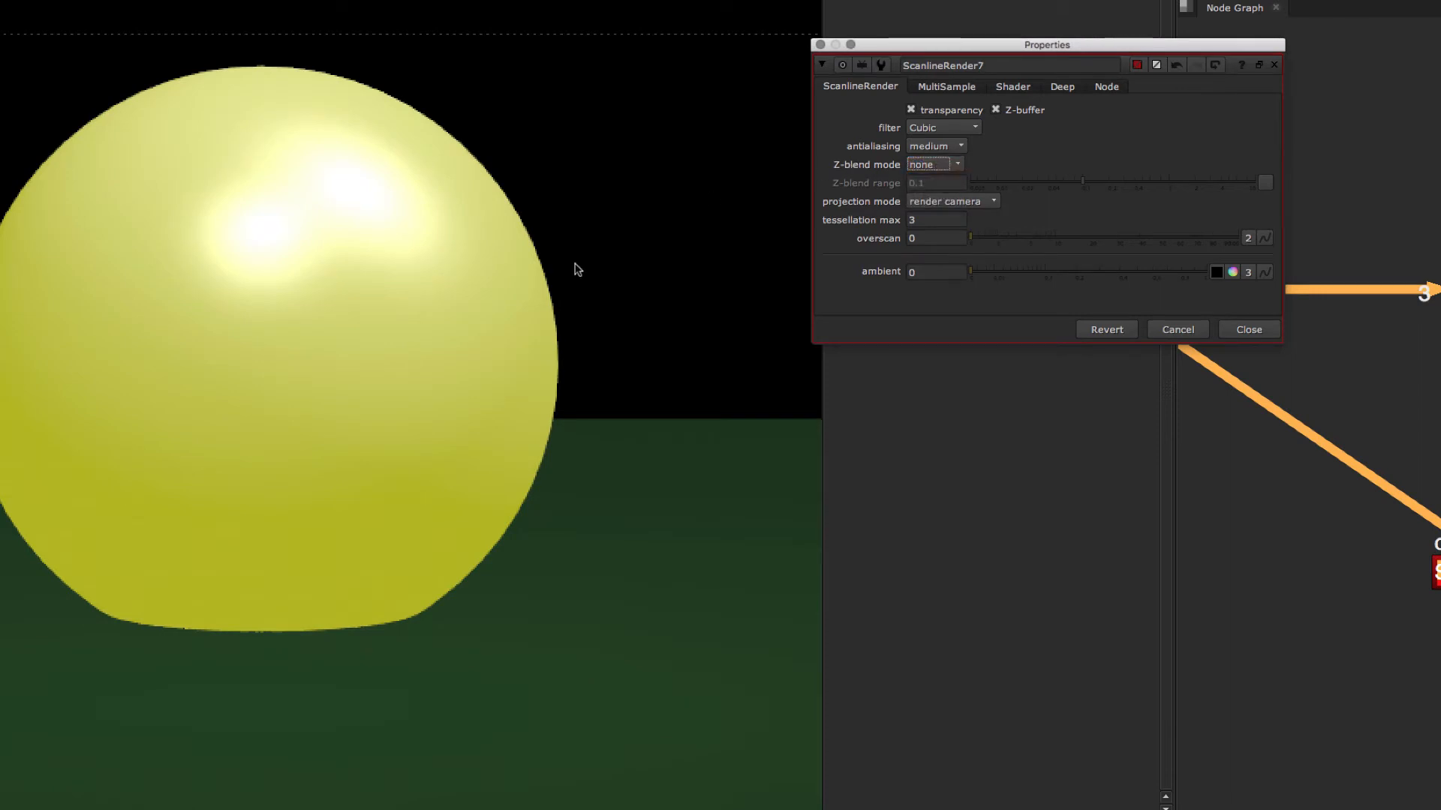
Set the render's overscan to 50 pixels and raise it to 100
key(f)
middle_drag(593, 287, 578, 274)
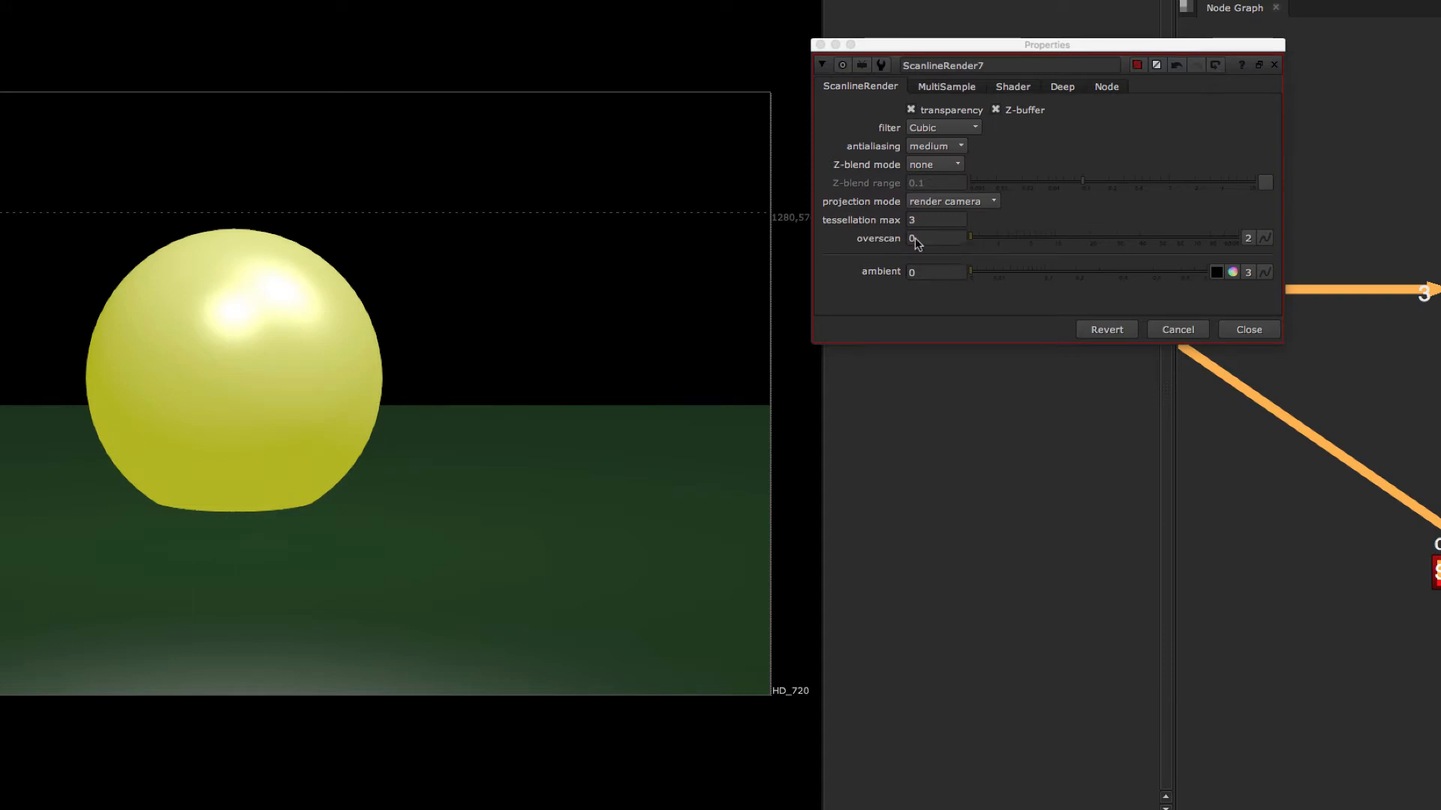
middle_drag(706, 279, 697, 268)
scroll(696, 267, down, 1)
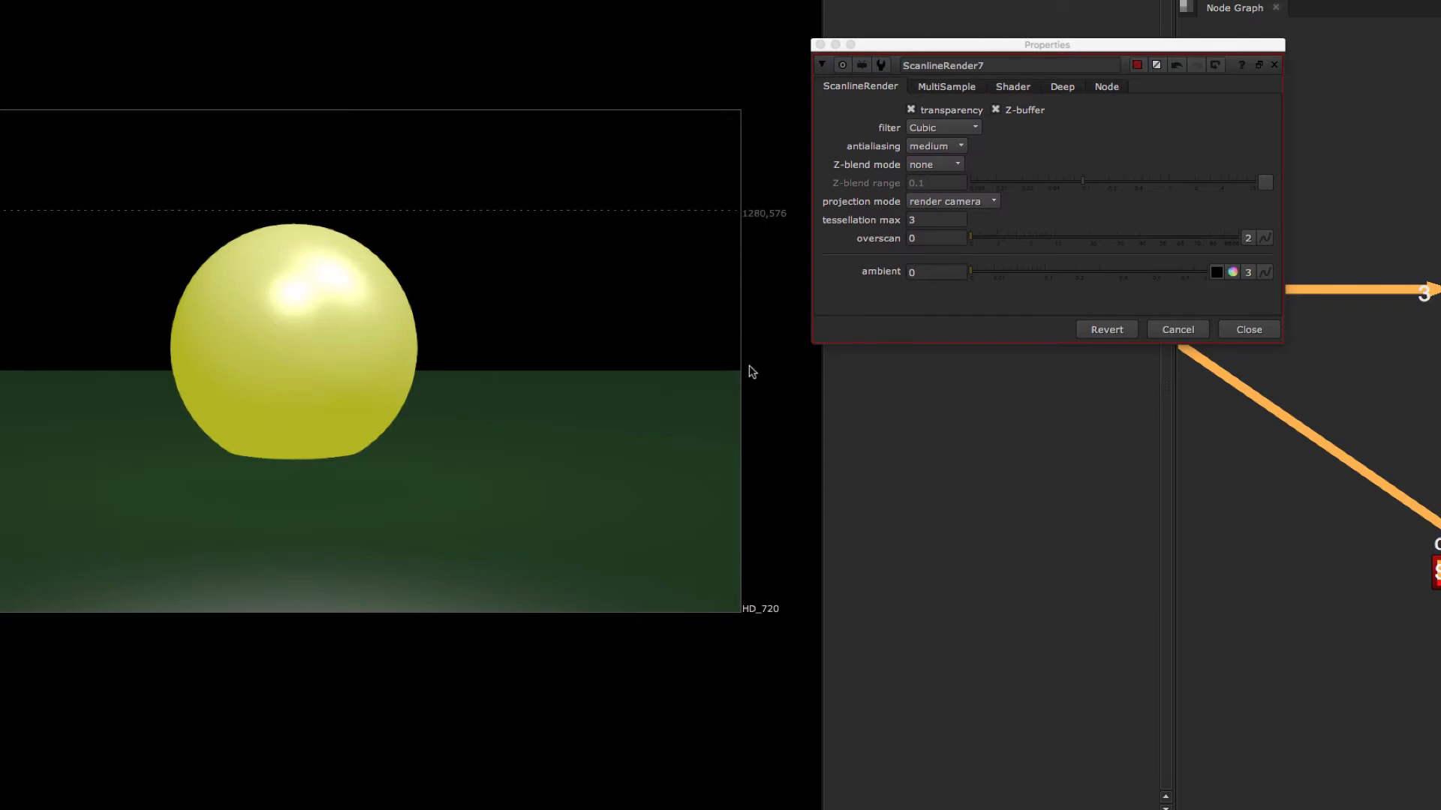
click(929, 238)
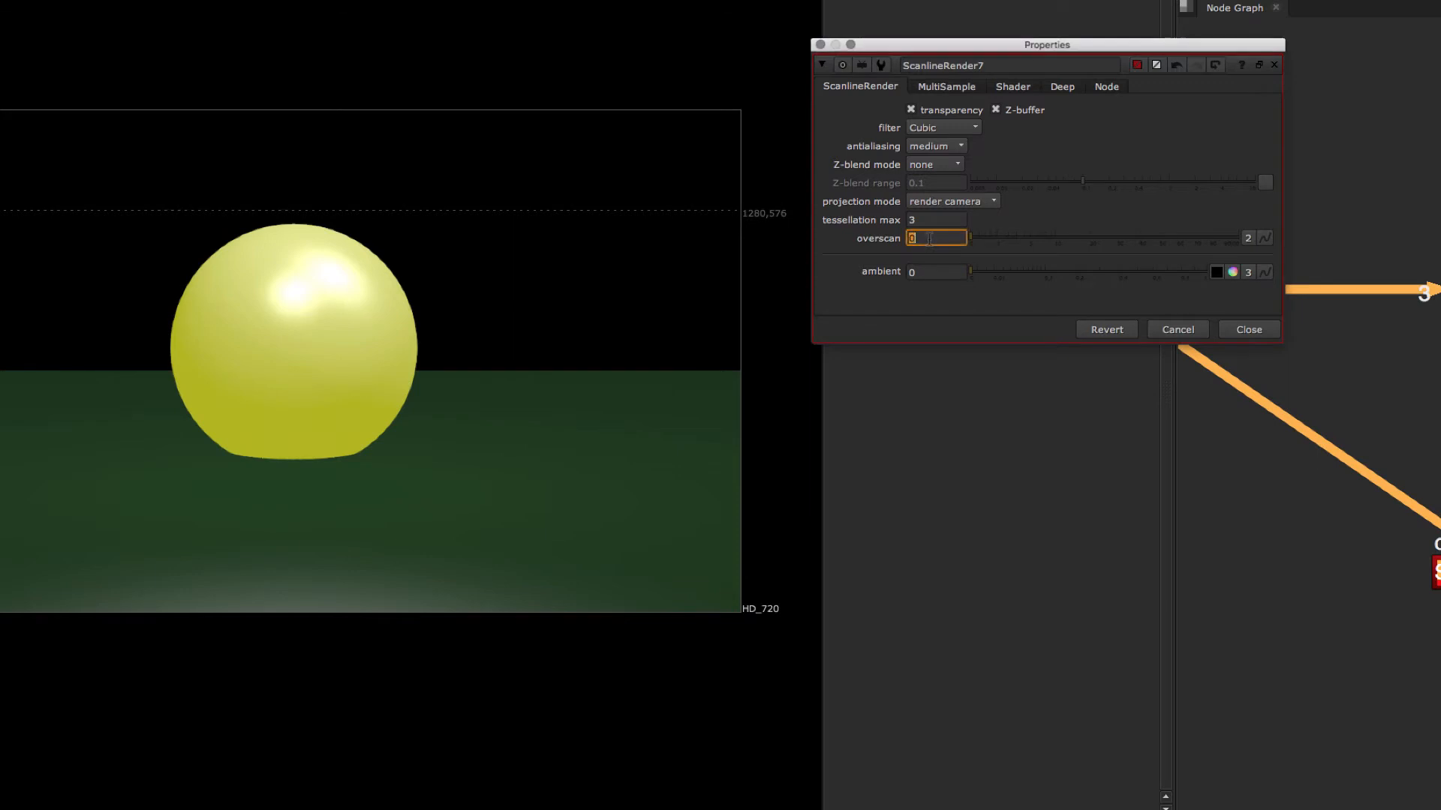
text(50)
key(Return)
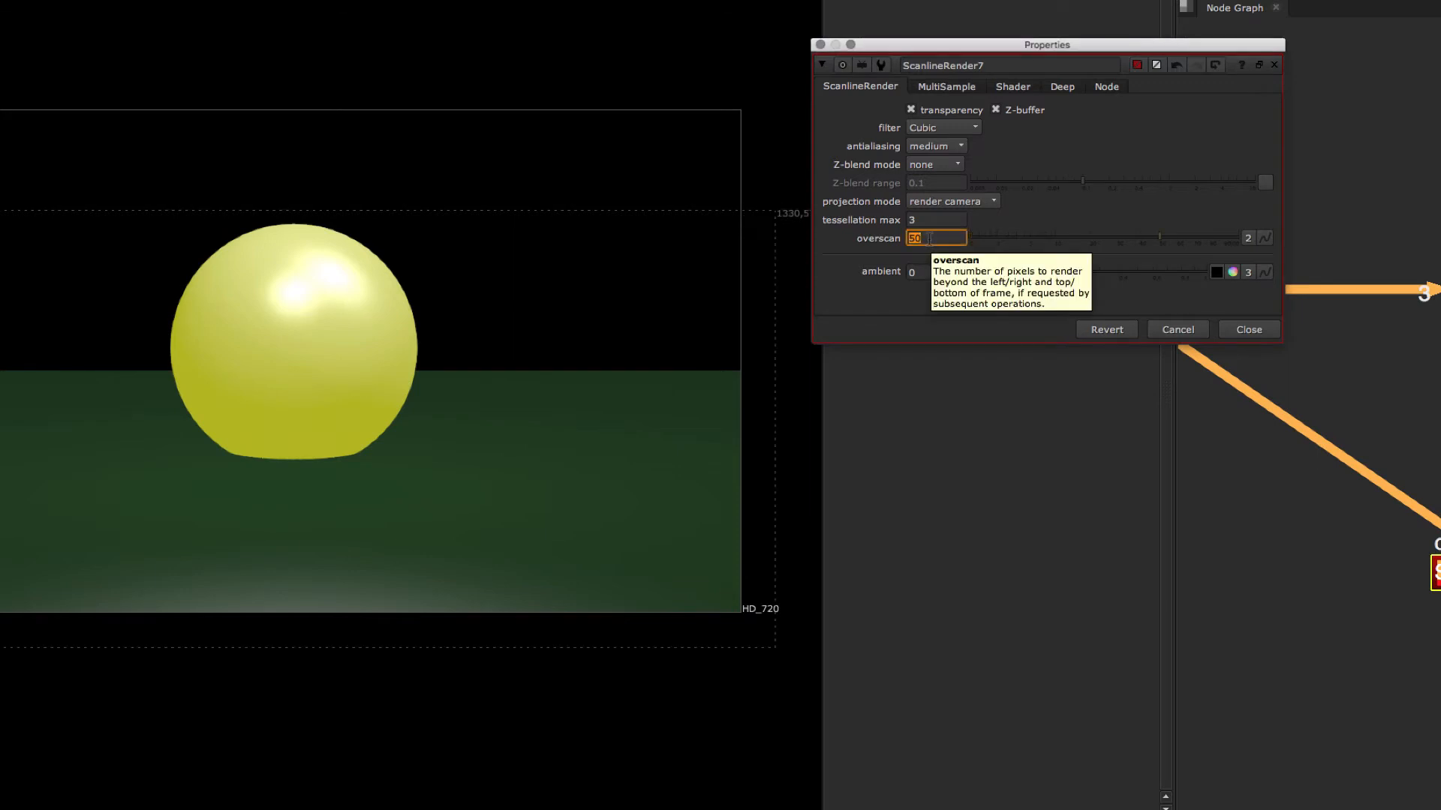
text(100)
key(Return)
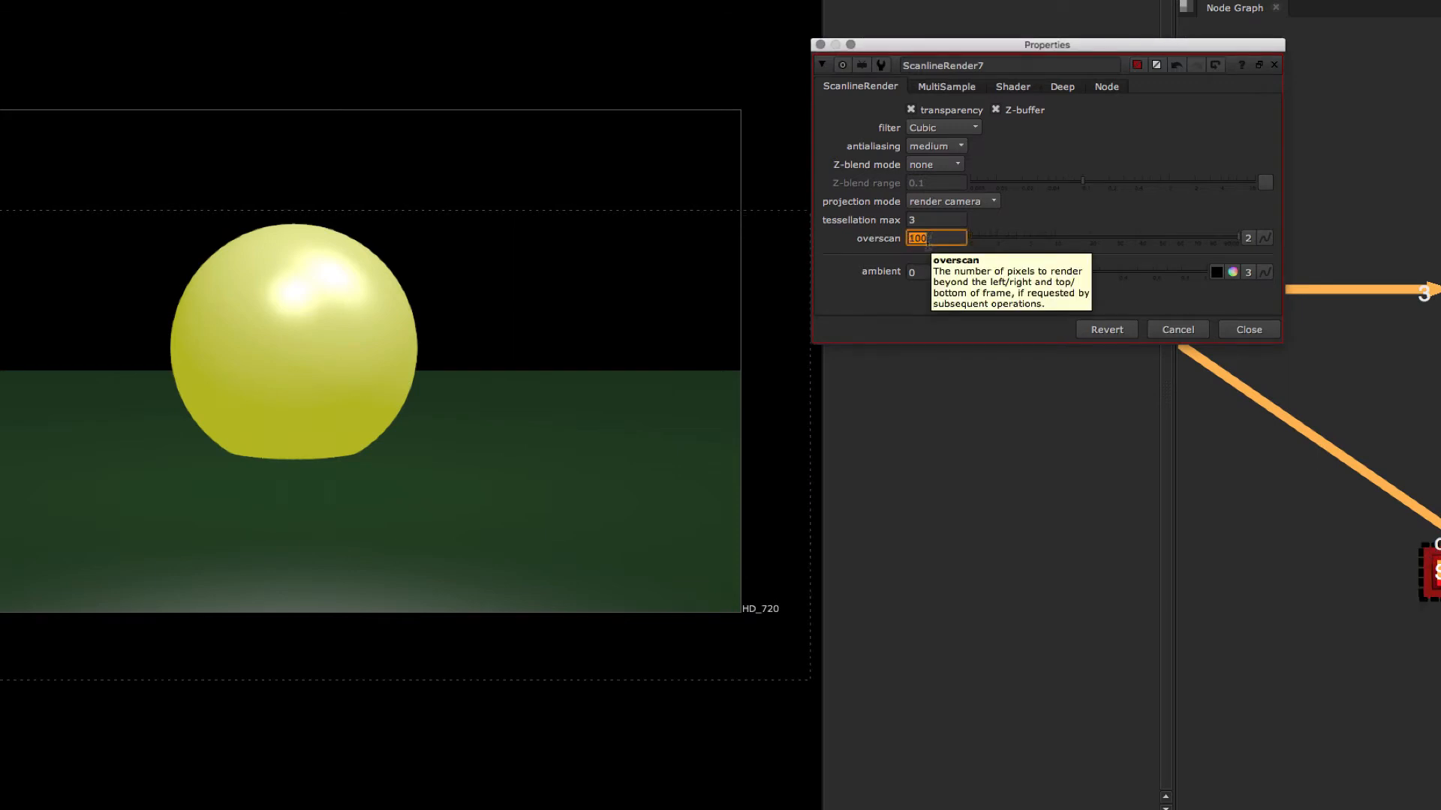
Show the overscan area around the frame in the viewer
middle_drag(645, 371, 613, 367)
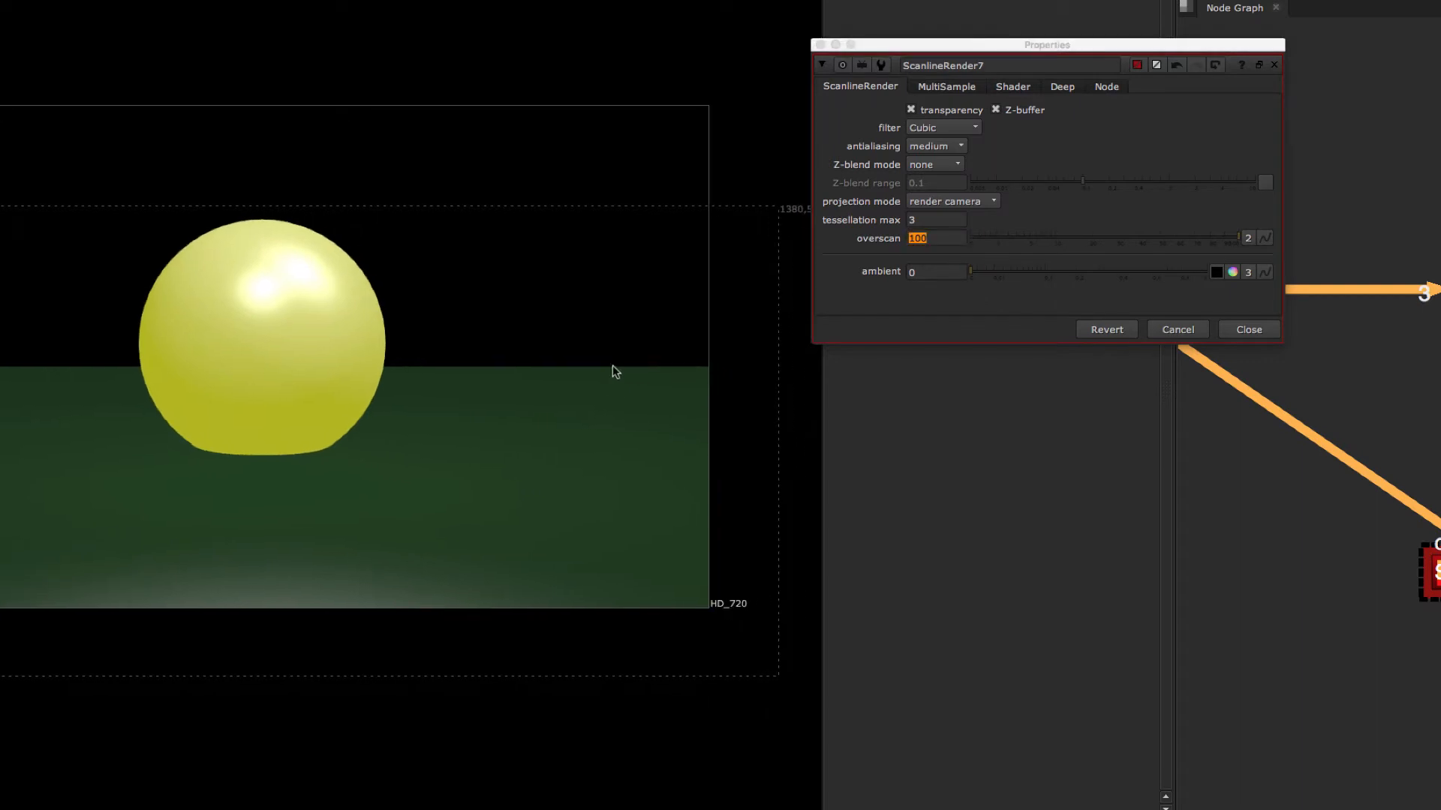
right_click(629, 327)
click(677, 528)
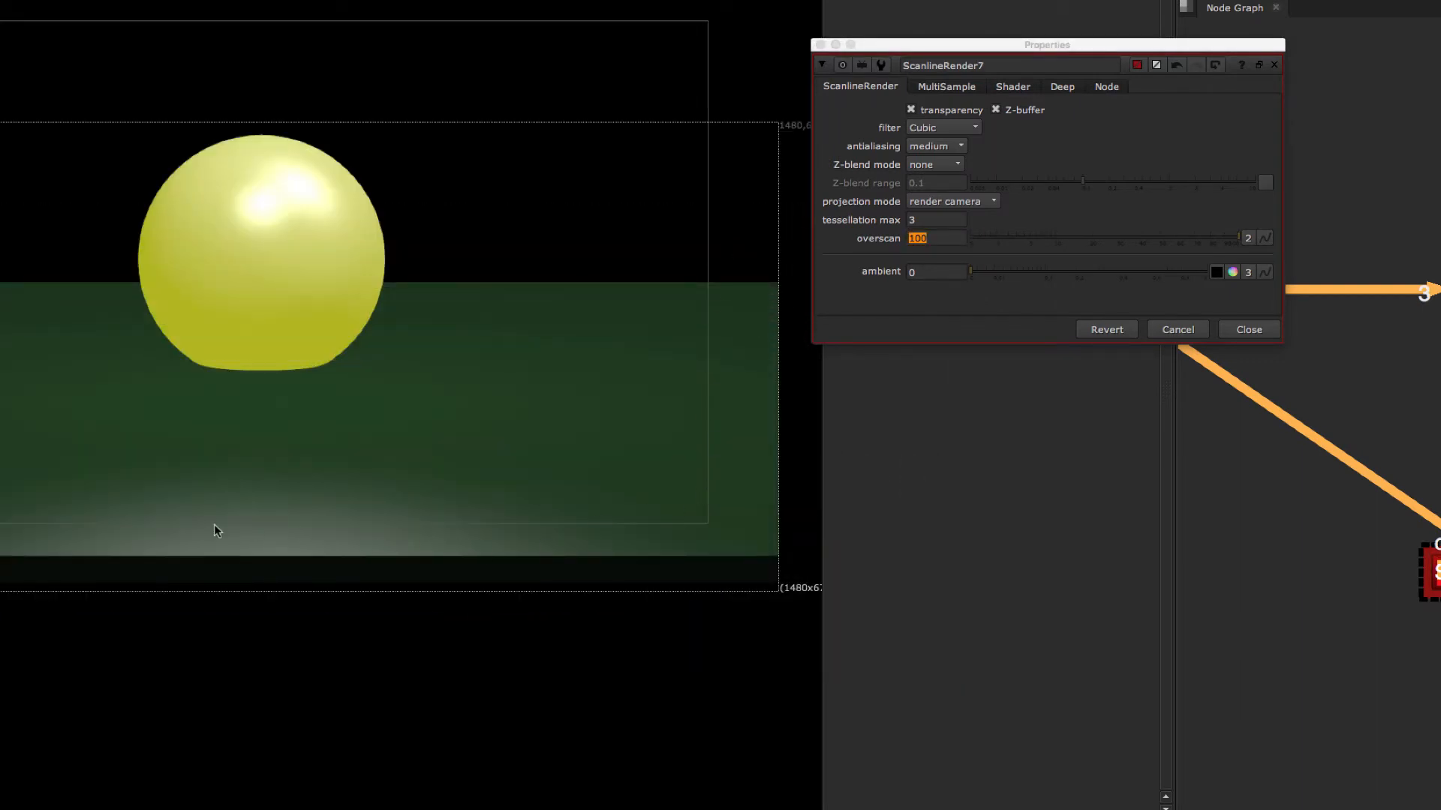
Reset the overscan to 0 and turn off the viewer's overscan display
click(931, 230)
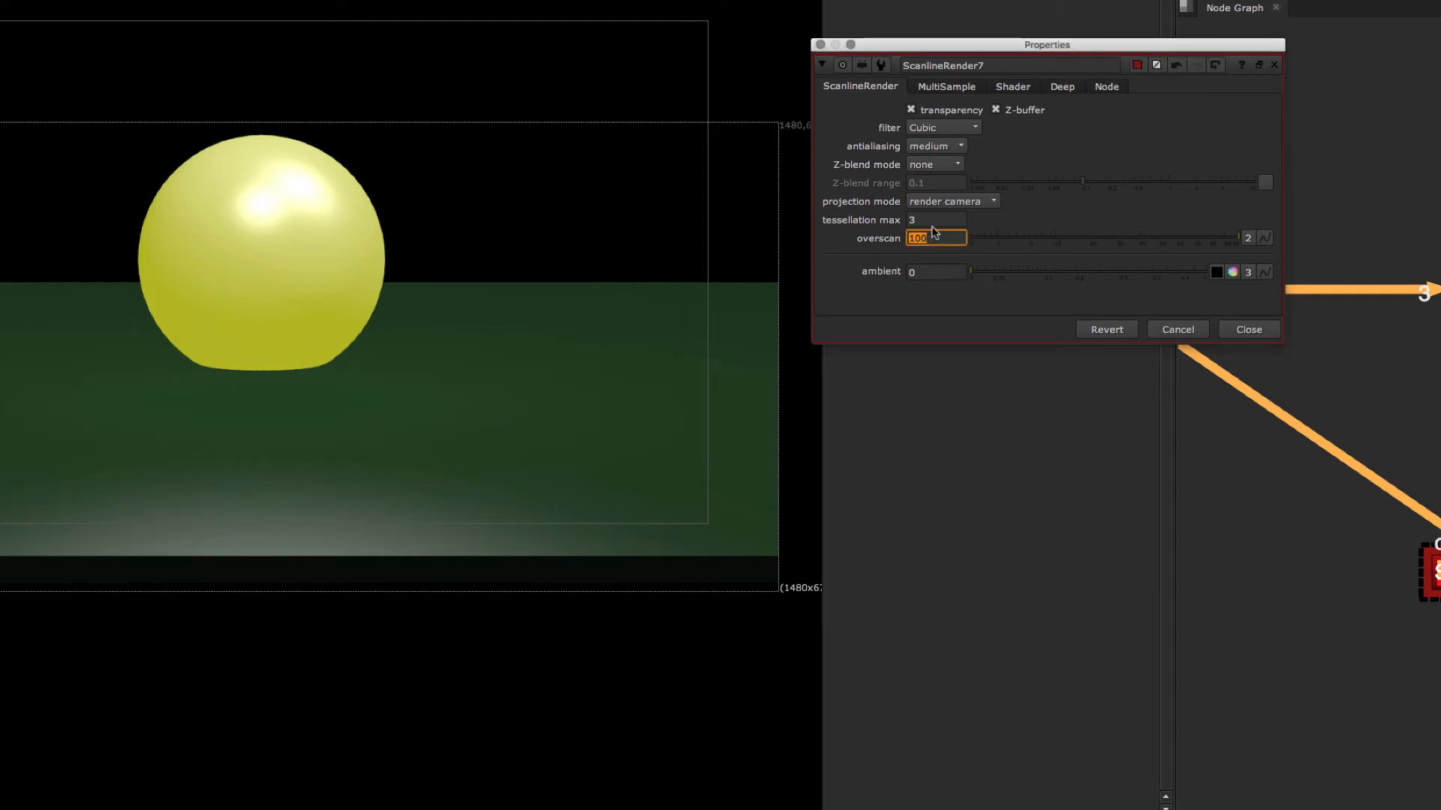
text(0)
key(Return)
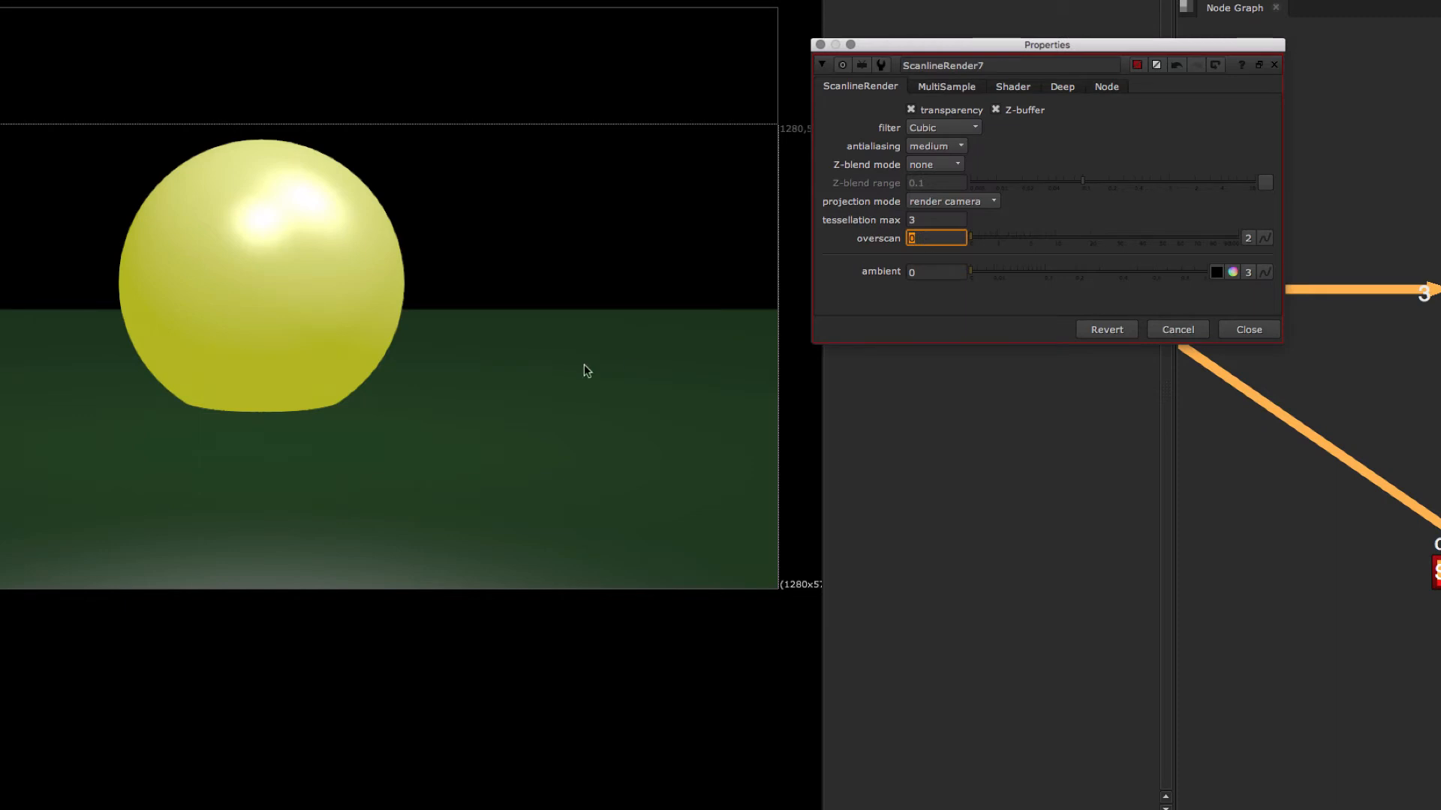
right_click(584, 363)
click(631, 372)
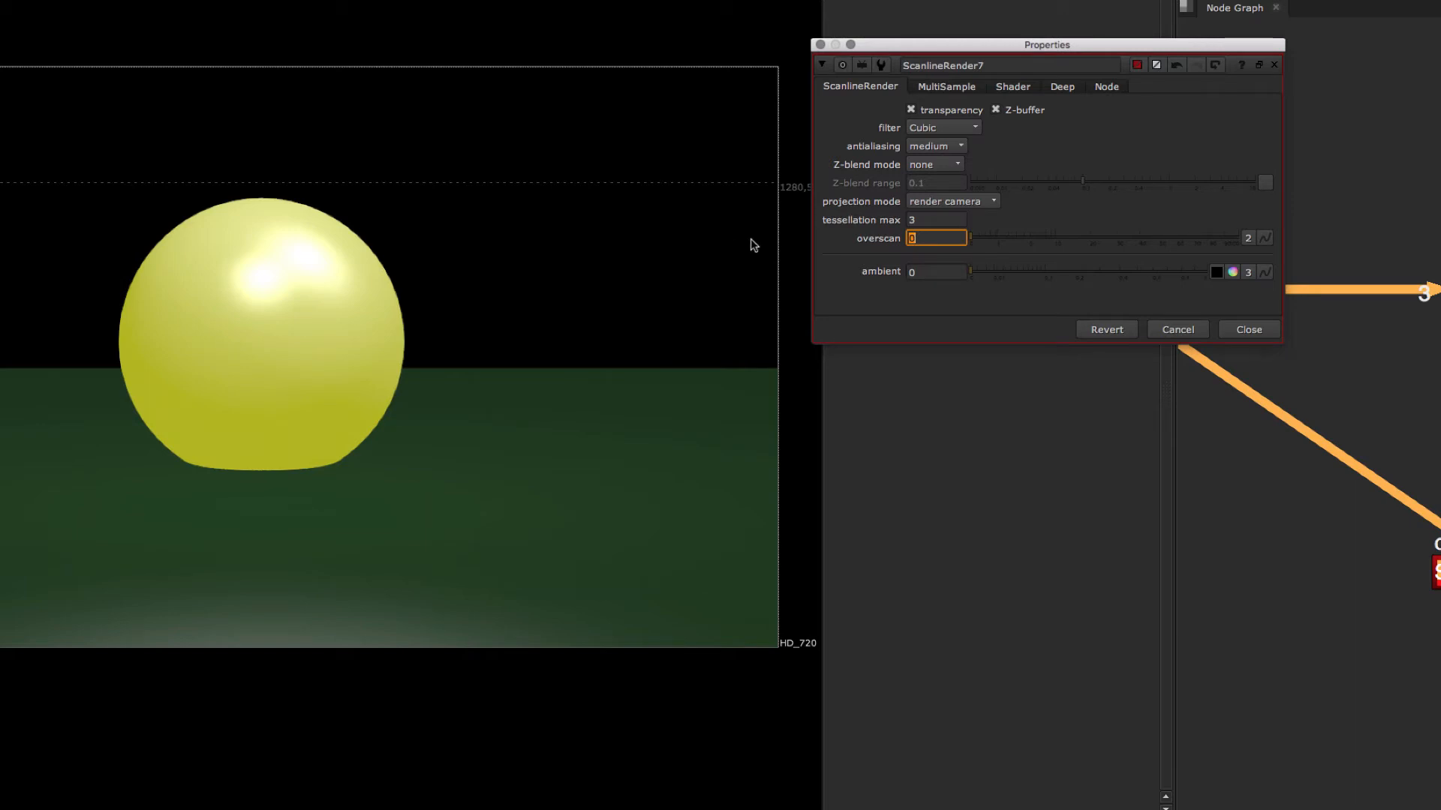
Review the MultiSample and Shader settings of ScanlineRender7, including samples, shutter and motion vector channels
drag(893, 43, 895, 47)
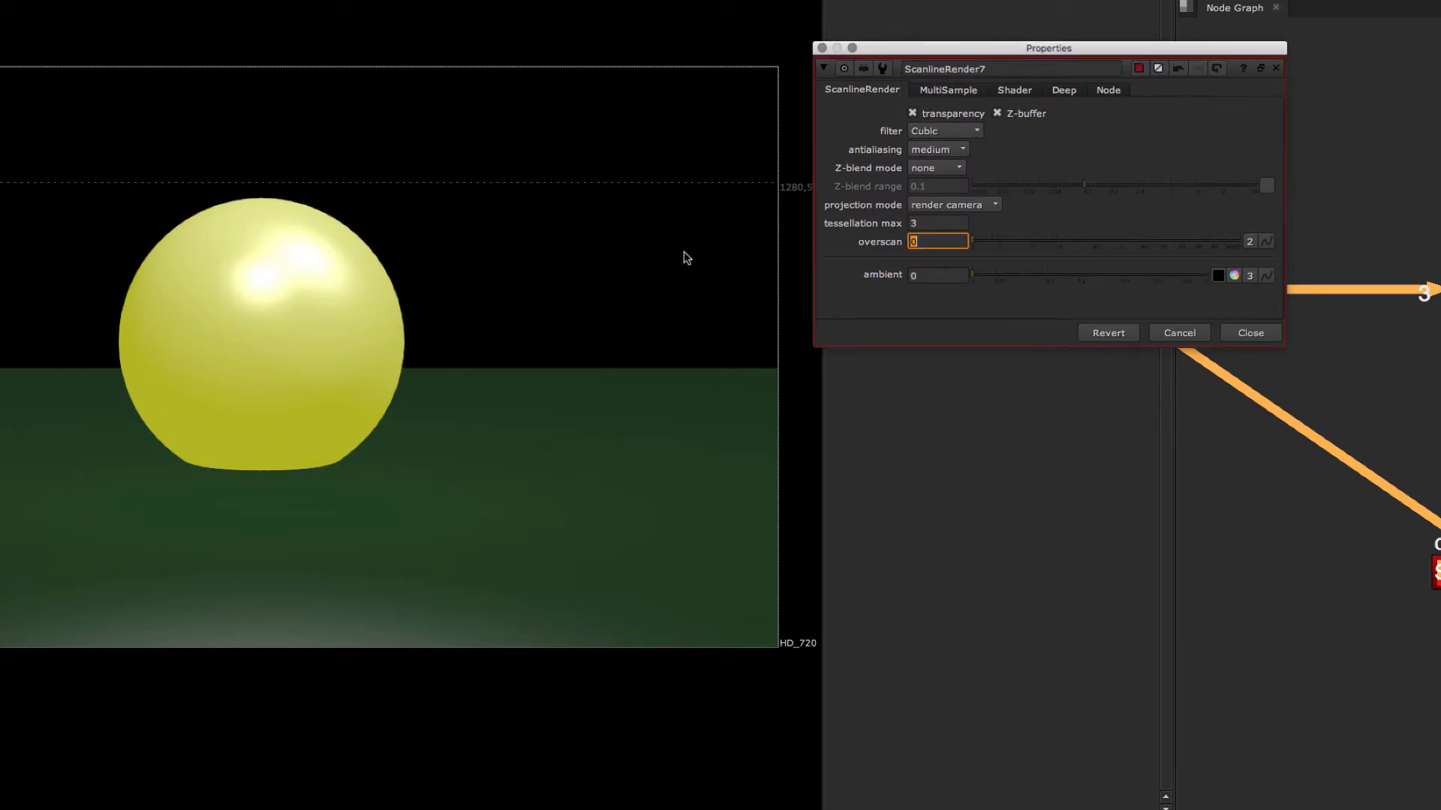
click(948, 90)
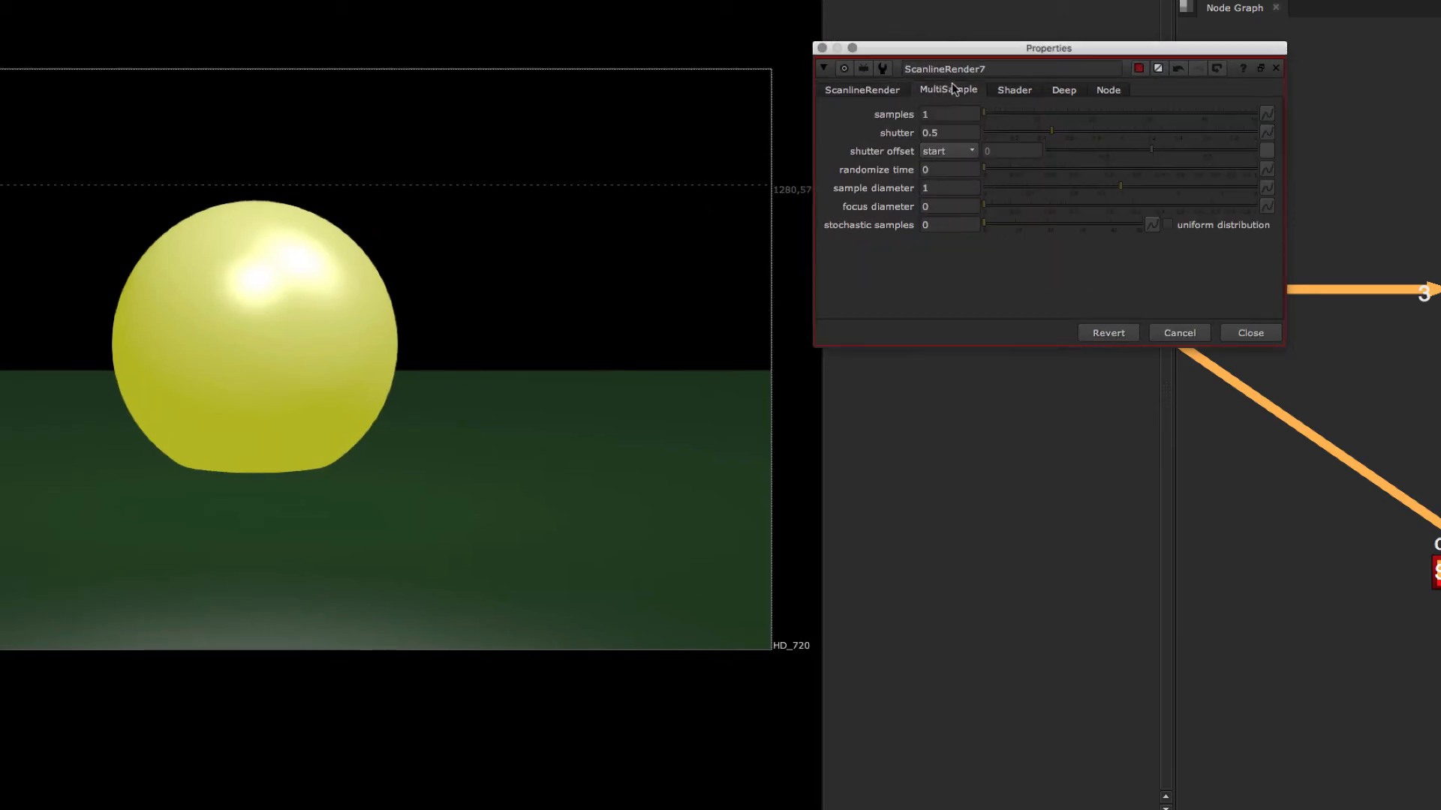
click(935, 115)
click(1004, 94)
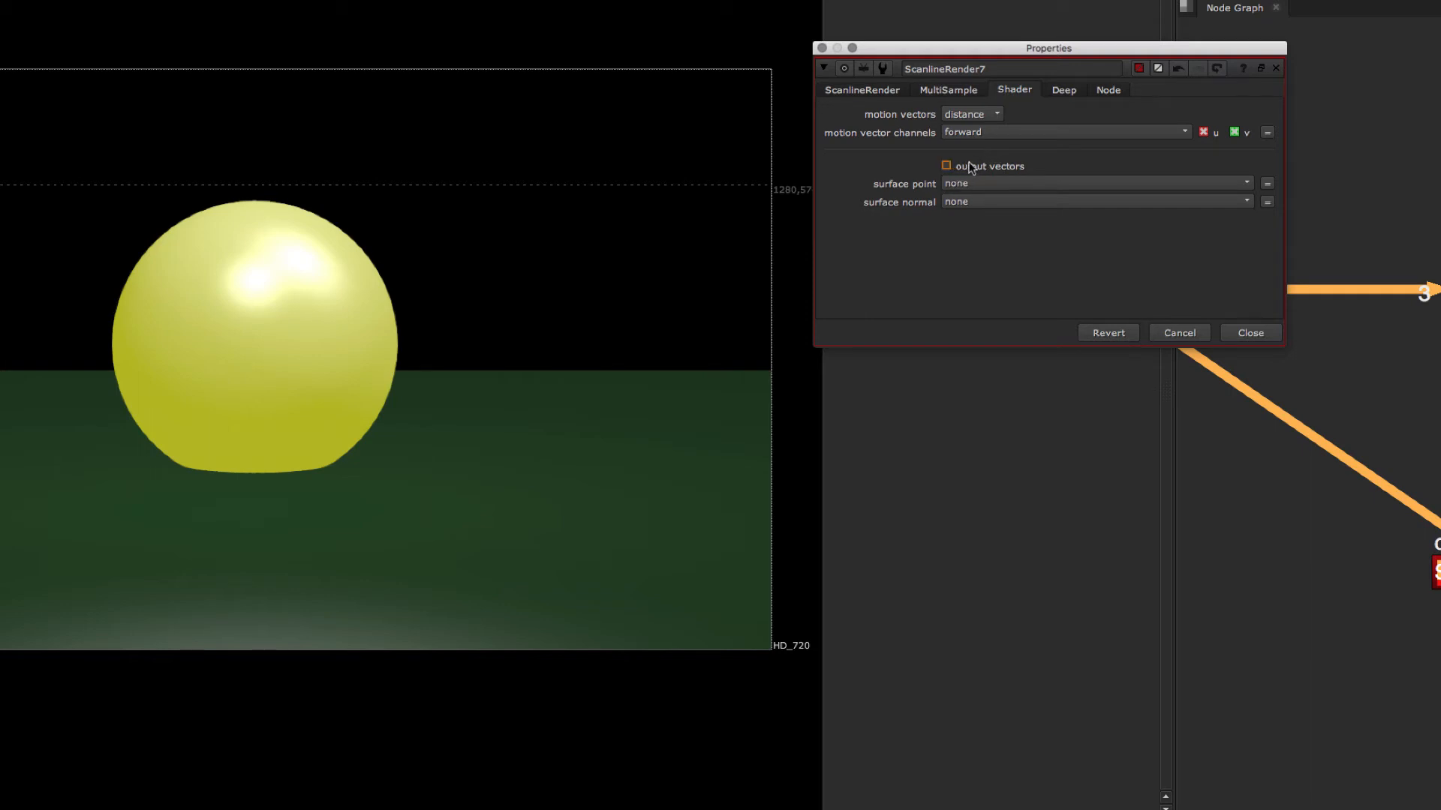
drag(1440, 661, 1303, 484)
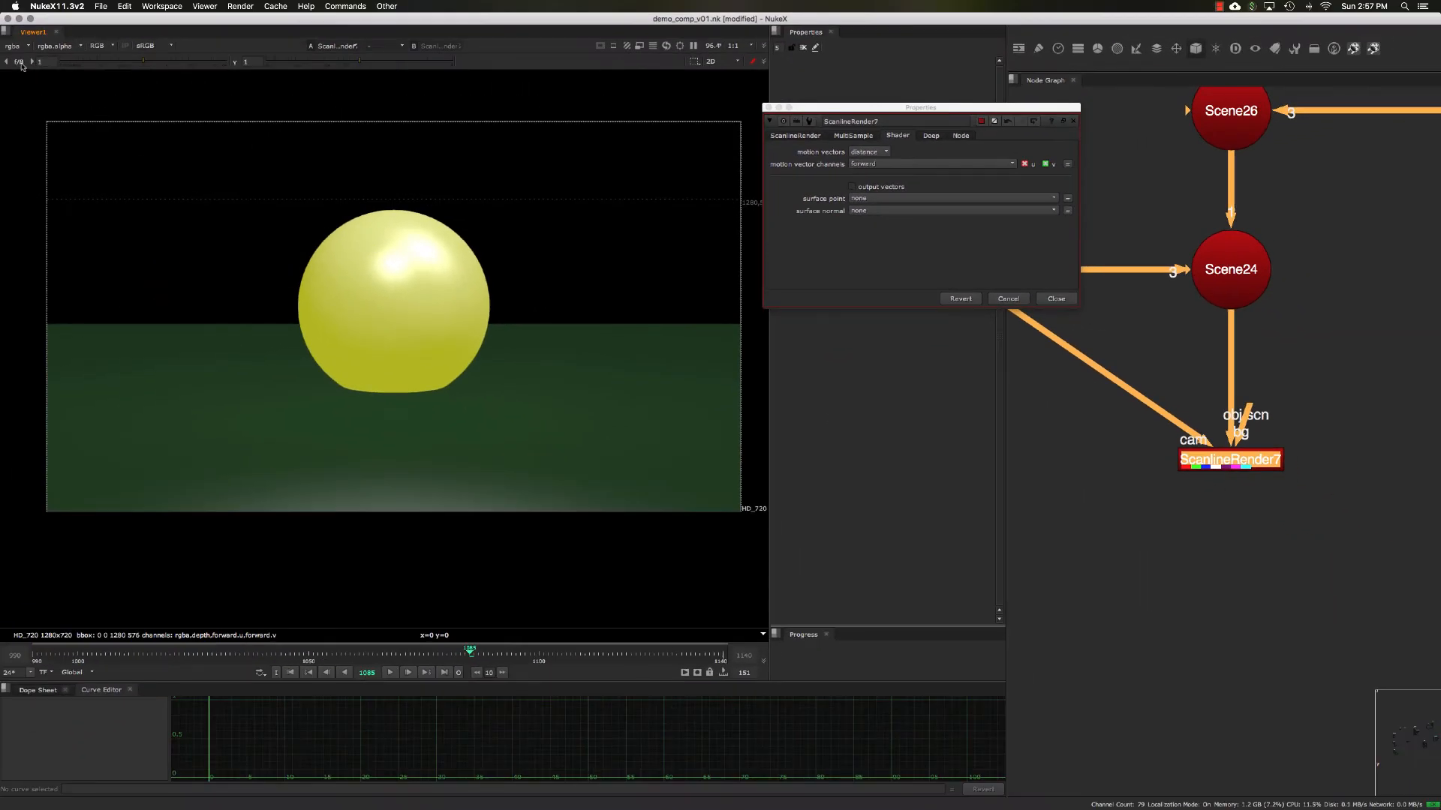
Display the render's alpha layer in the viewer, followed by its depth layer
click(24, 46)
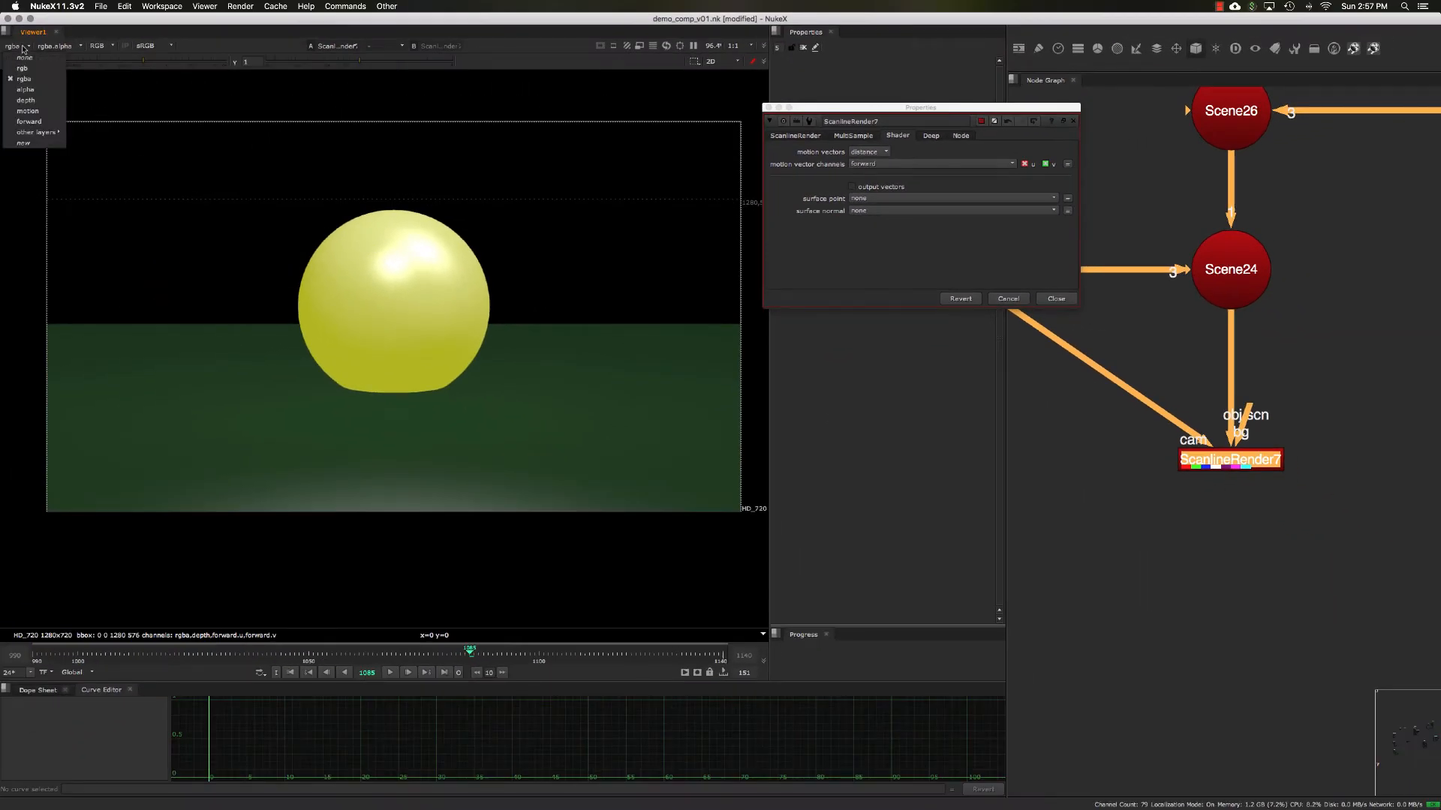
click(27, 89)
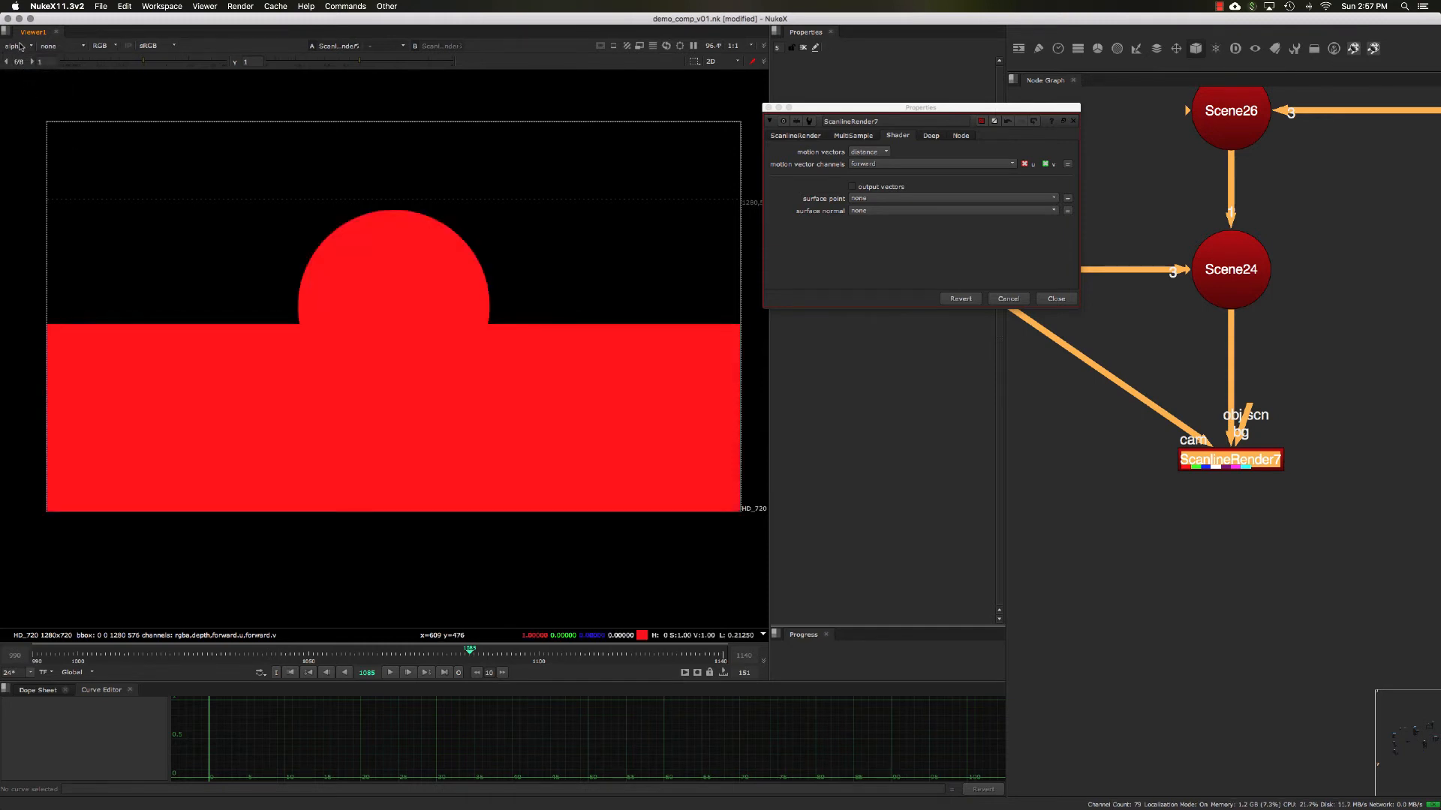
click(19, 47)
click(30, 100)
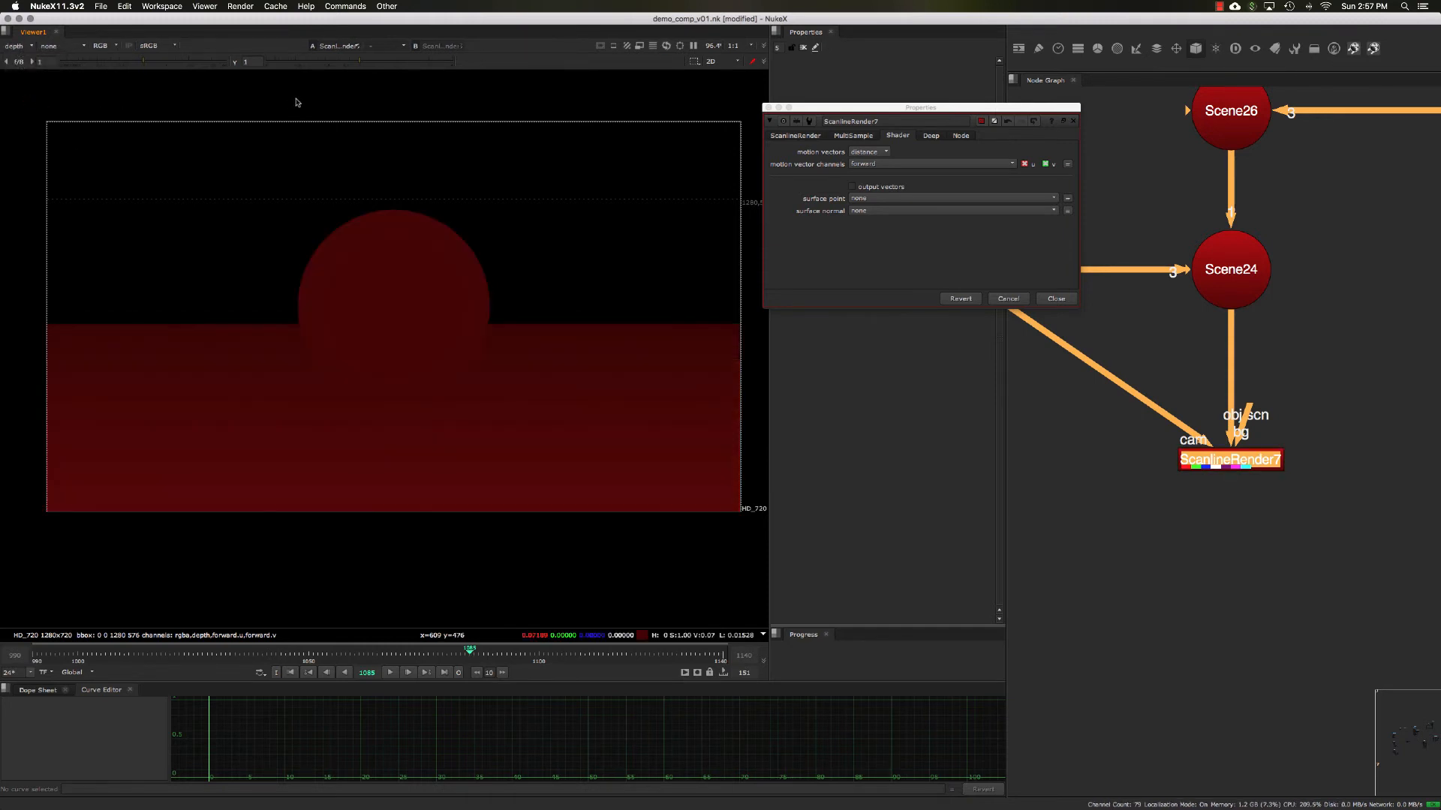
Brighten the depth layer using the viewer's gamma and gain to inspect it, and reset both to their defaults
click(381, 64)
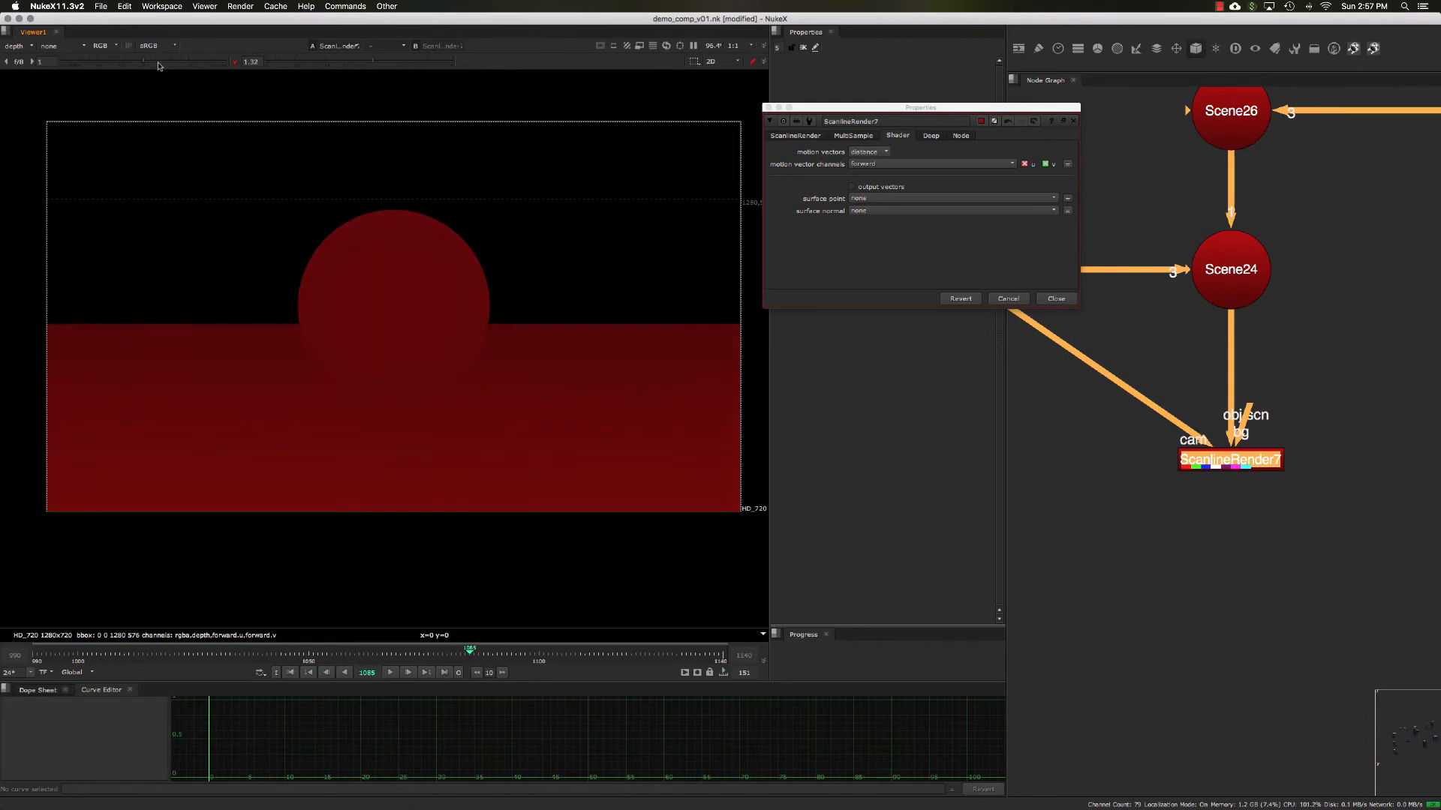
click(166, 65)
drag(168, 64, 163, 64)
click(235, 64)
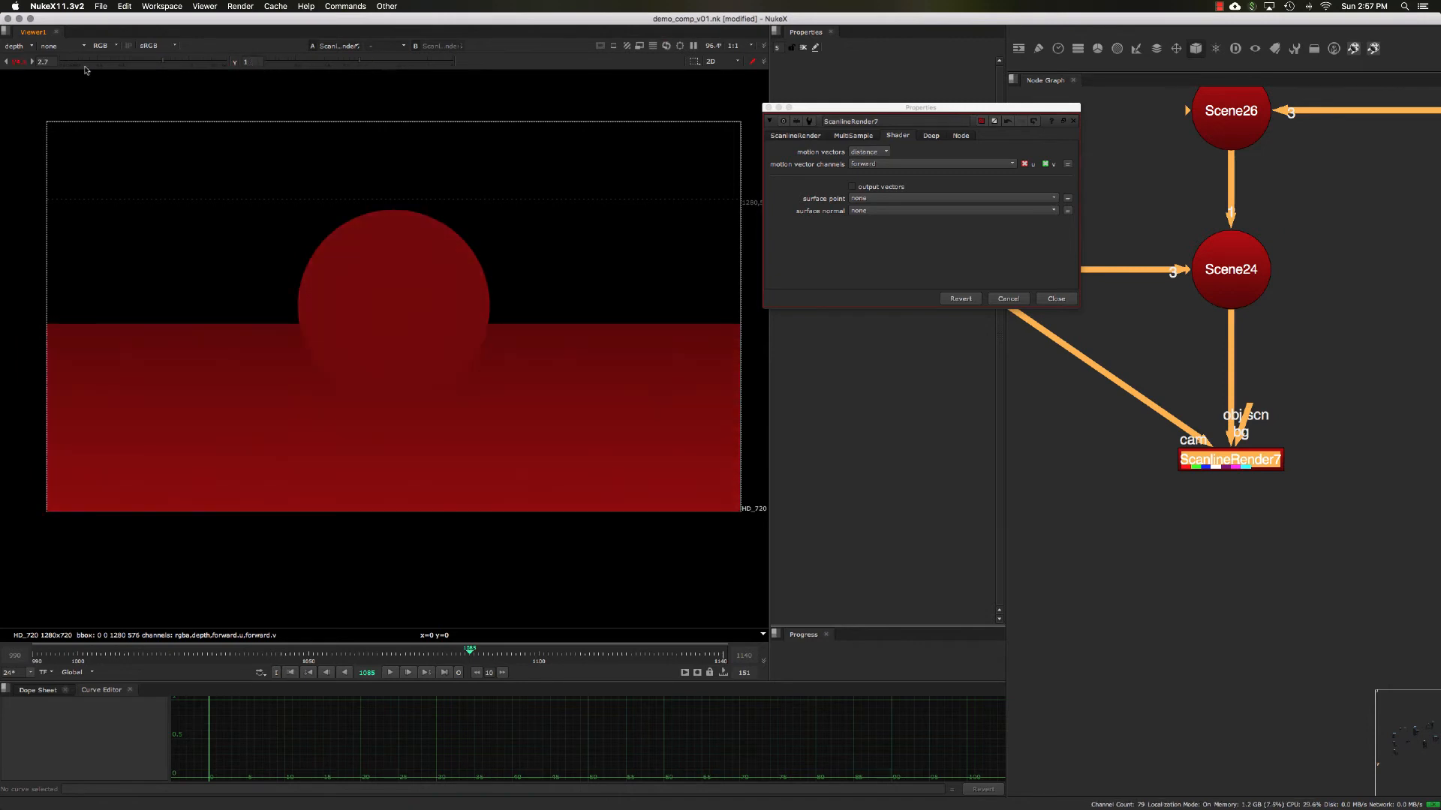
click(23, 63)
Check the motion layer in the viewer and return the display to rgba
click(30, 46)
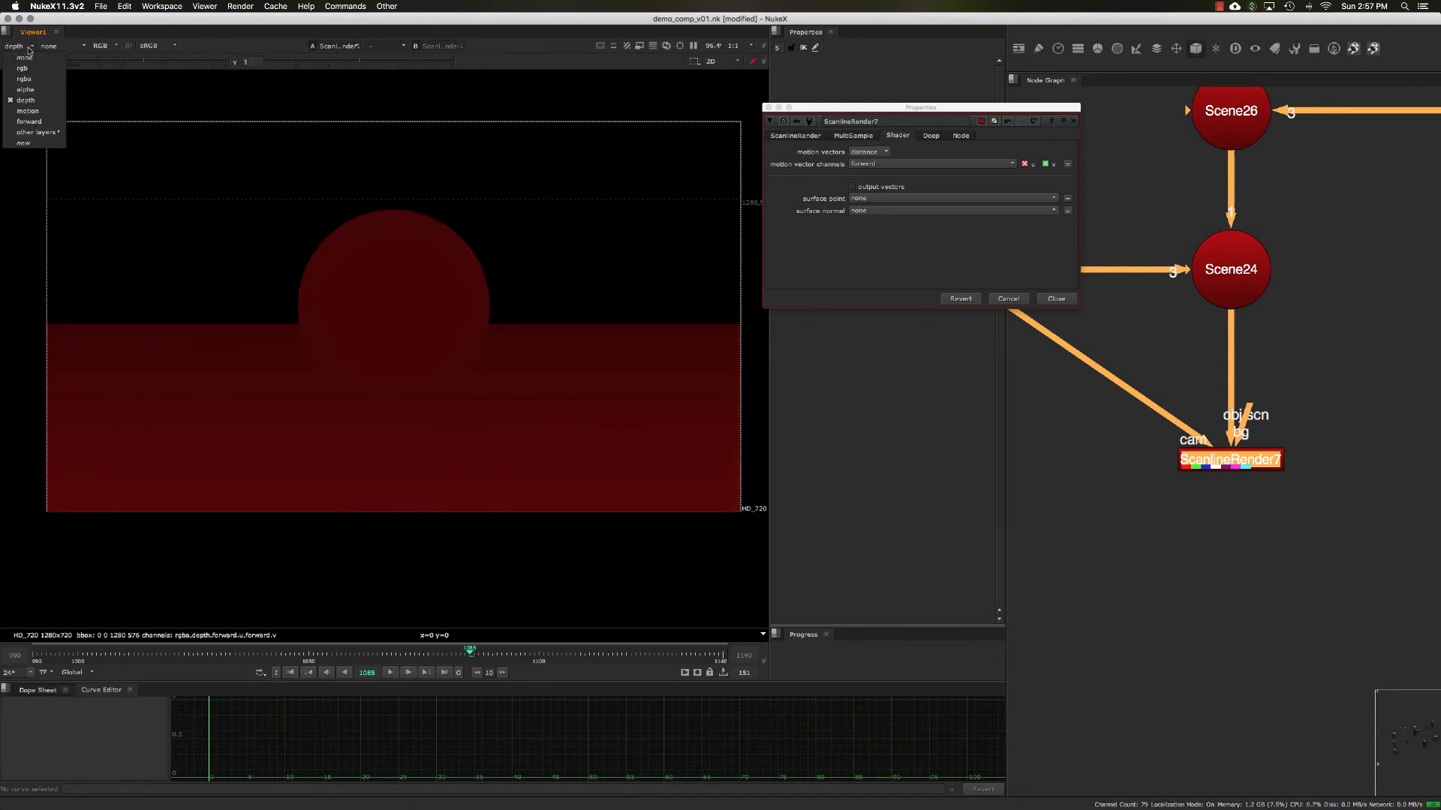
click(29, 110)
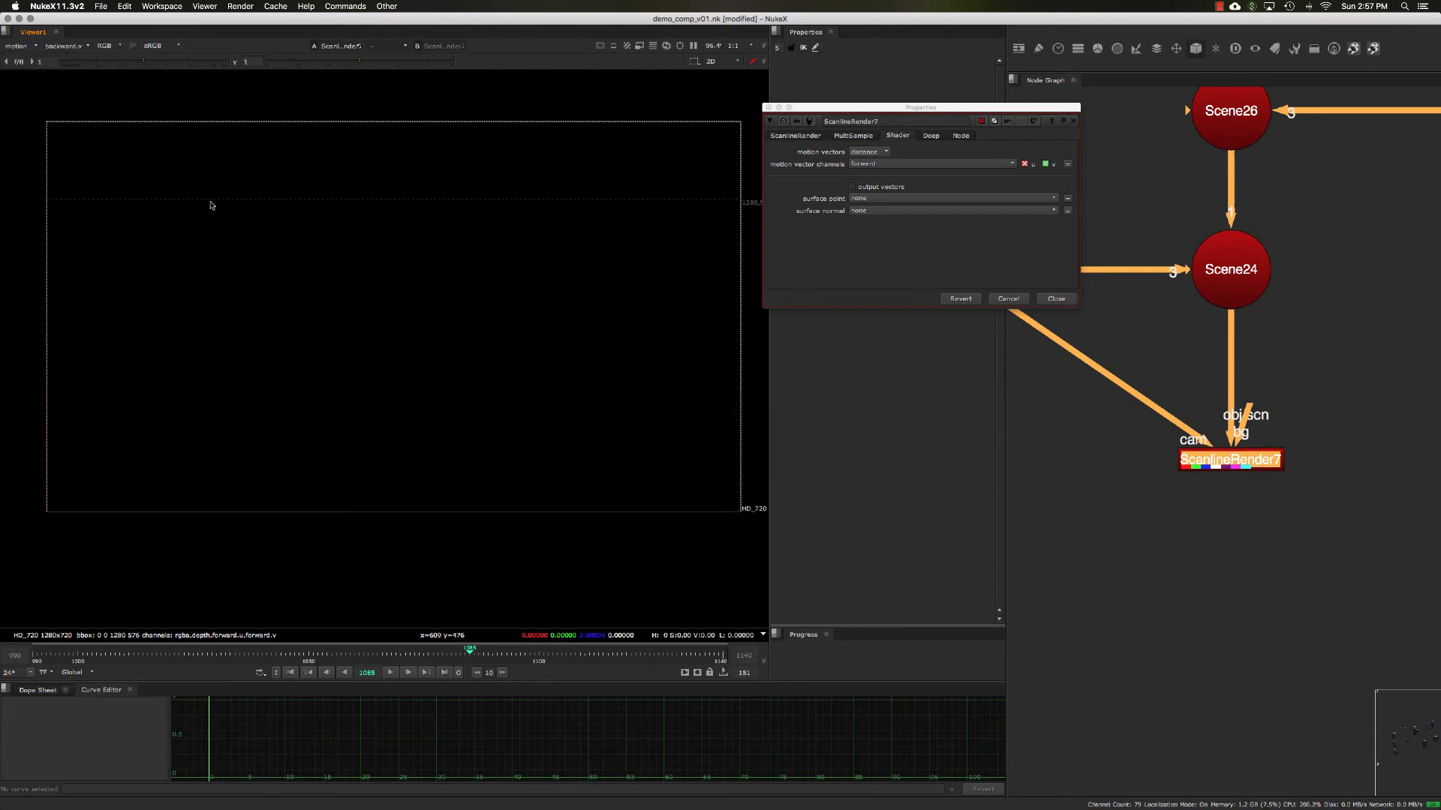
click(22, 47)
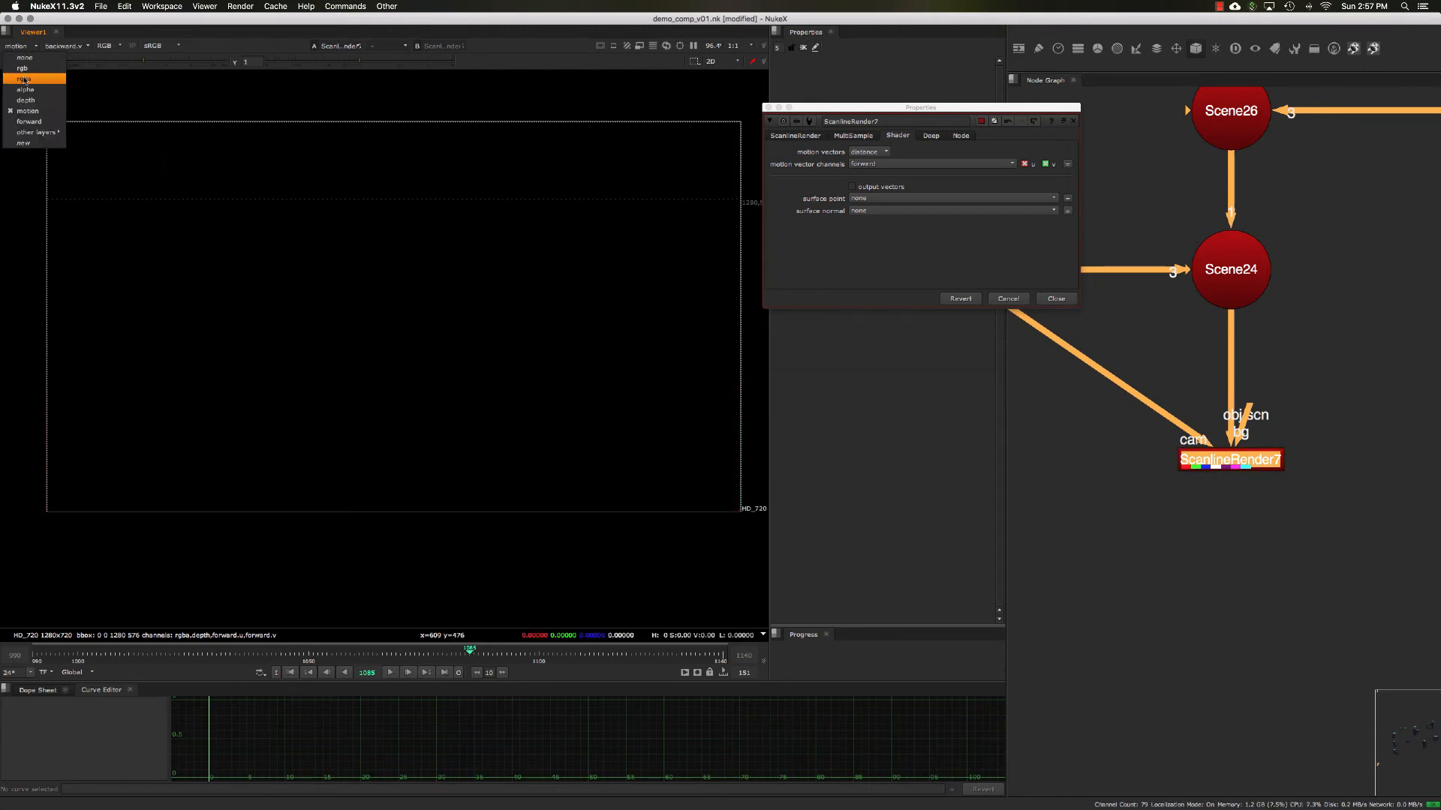
click(26, 81)
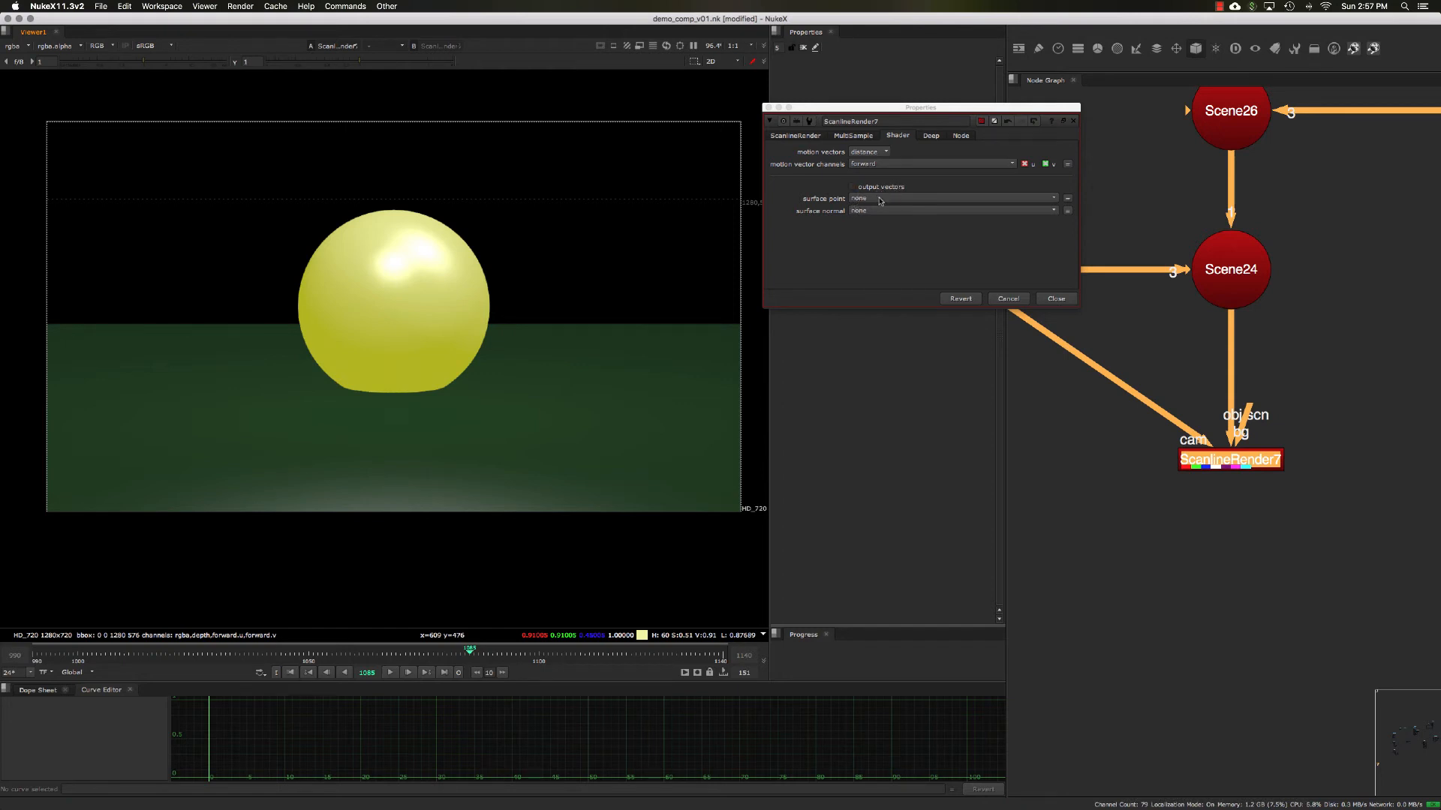
Enable output vectors on ScanlineRender7 and assign surface point to a new layer named position with rgba channels
click(853, 187)
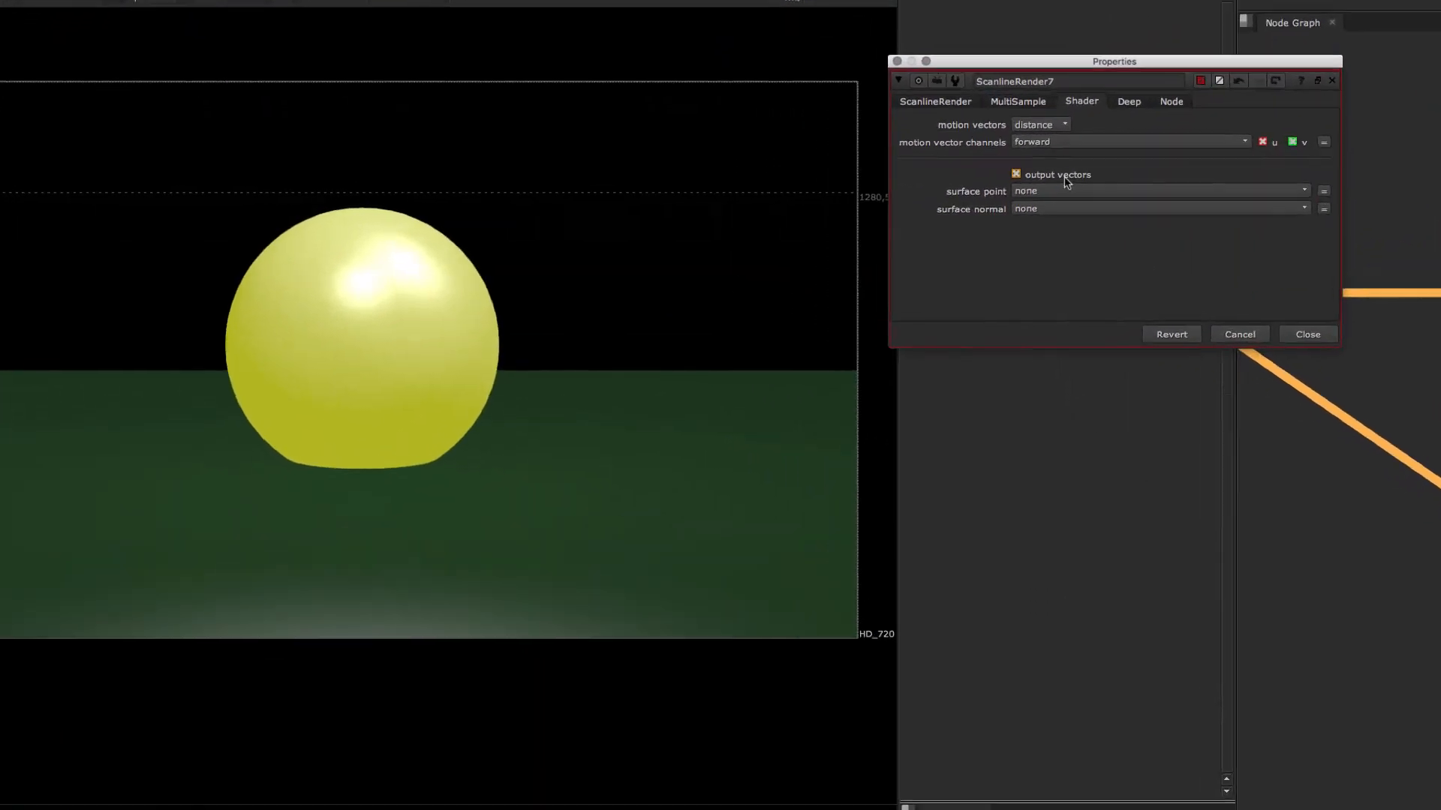
click(1123, 188)
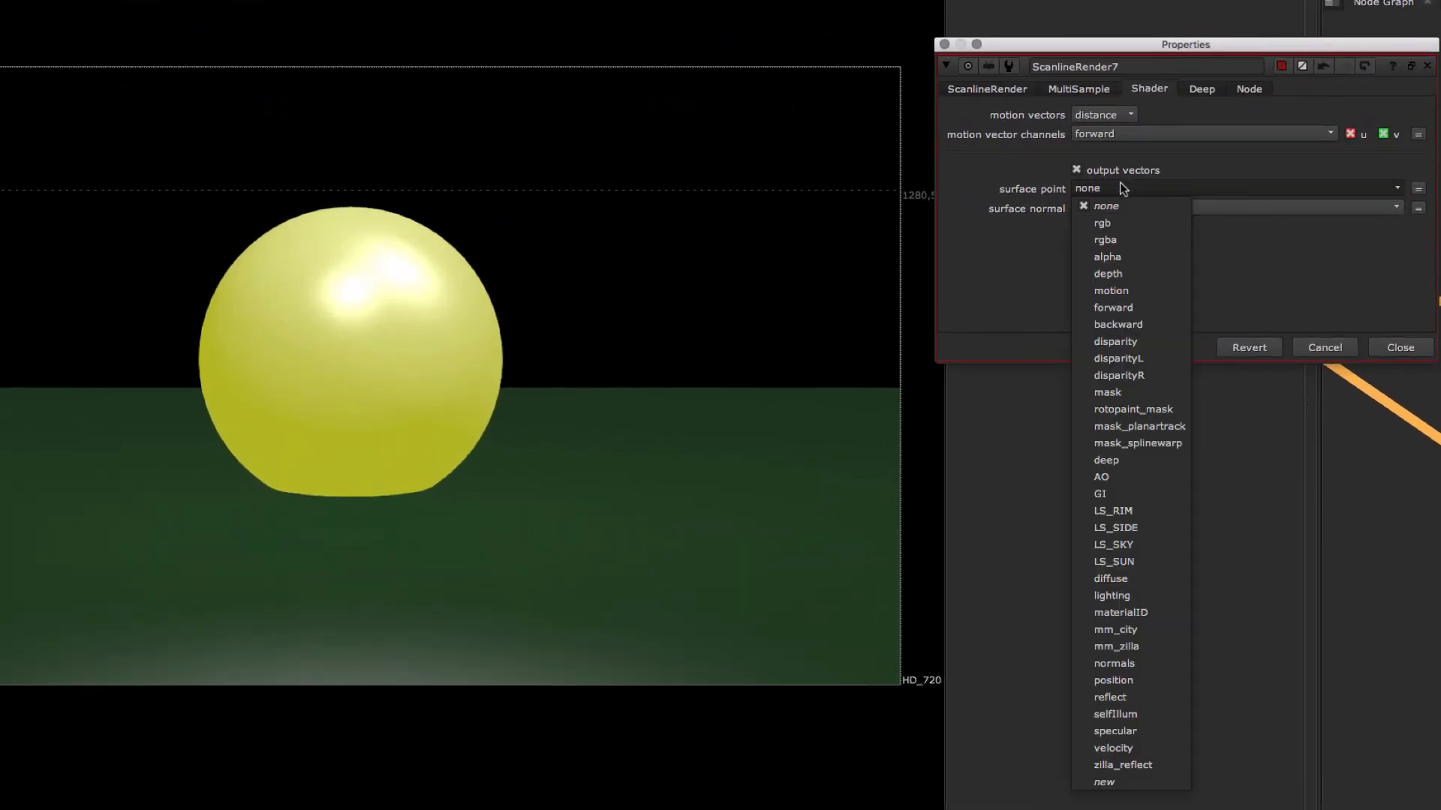
click(1119, 183)
click(1119, 183)
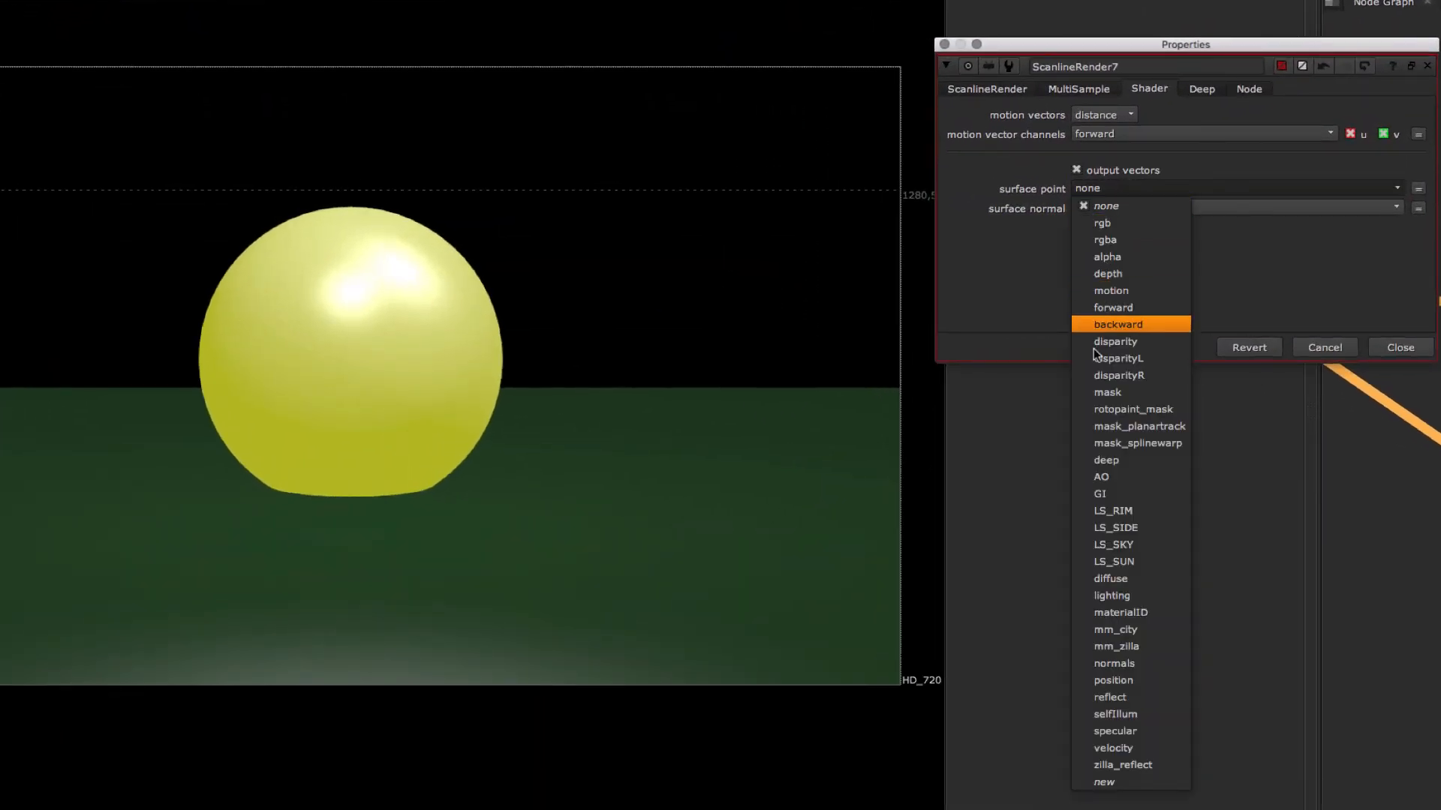
click(1114, 782)
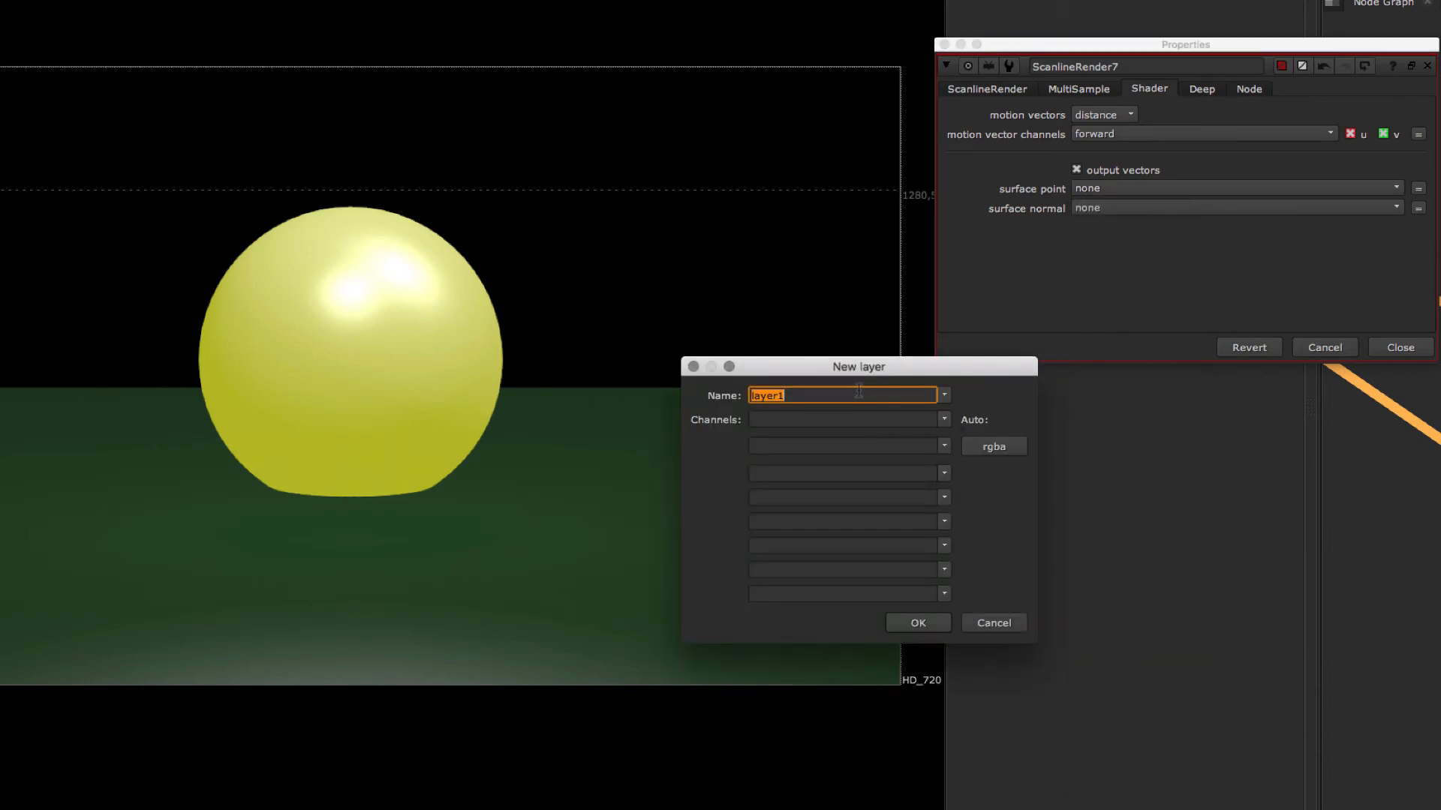
text(position)
click(993, 446)
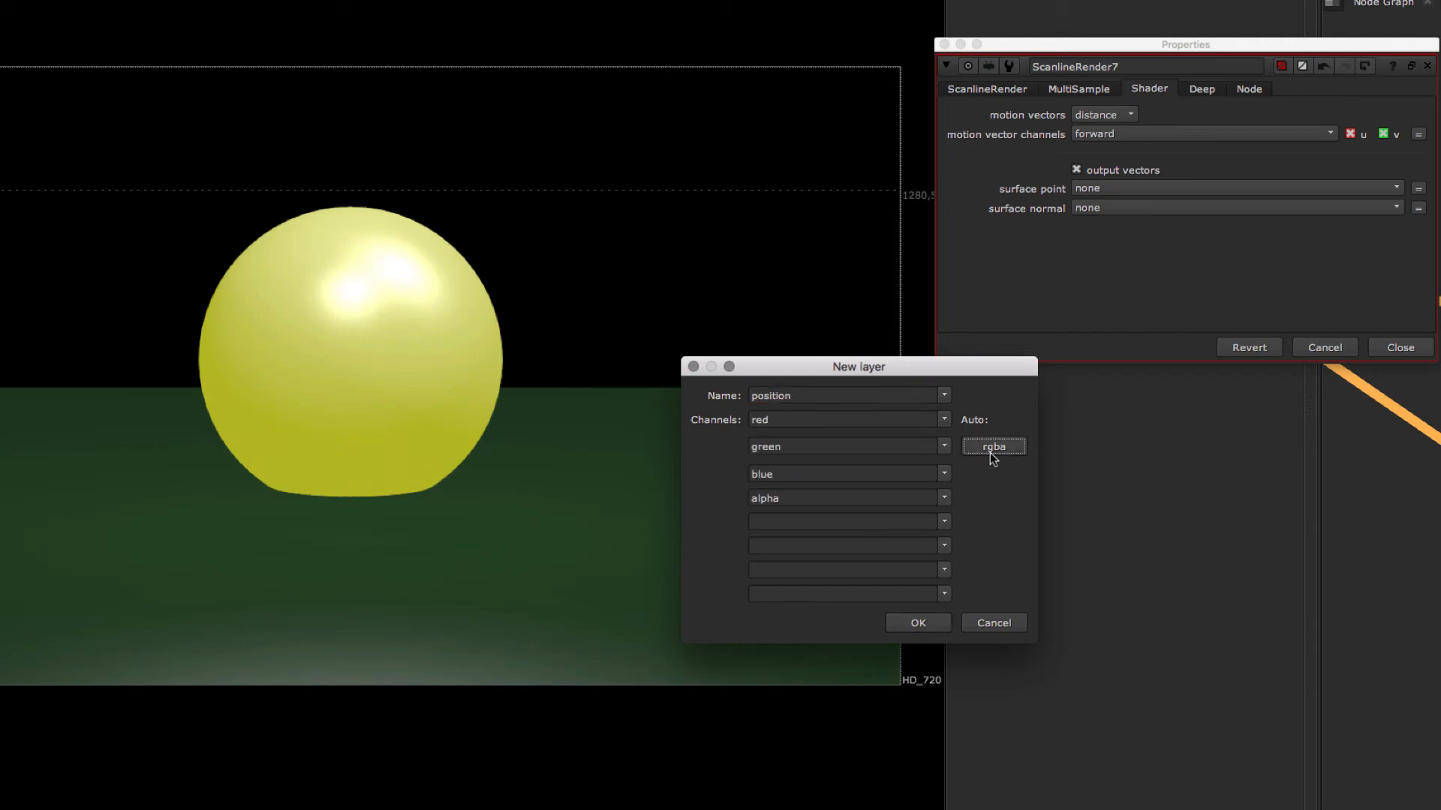
click(917, 623)
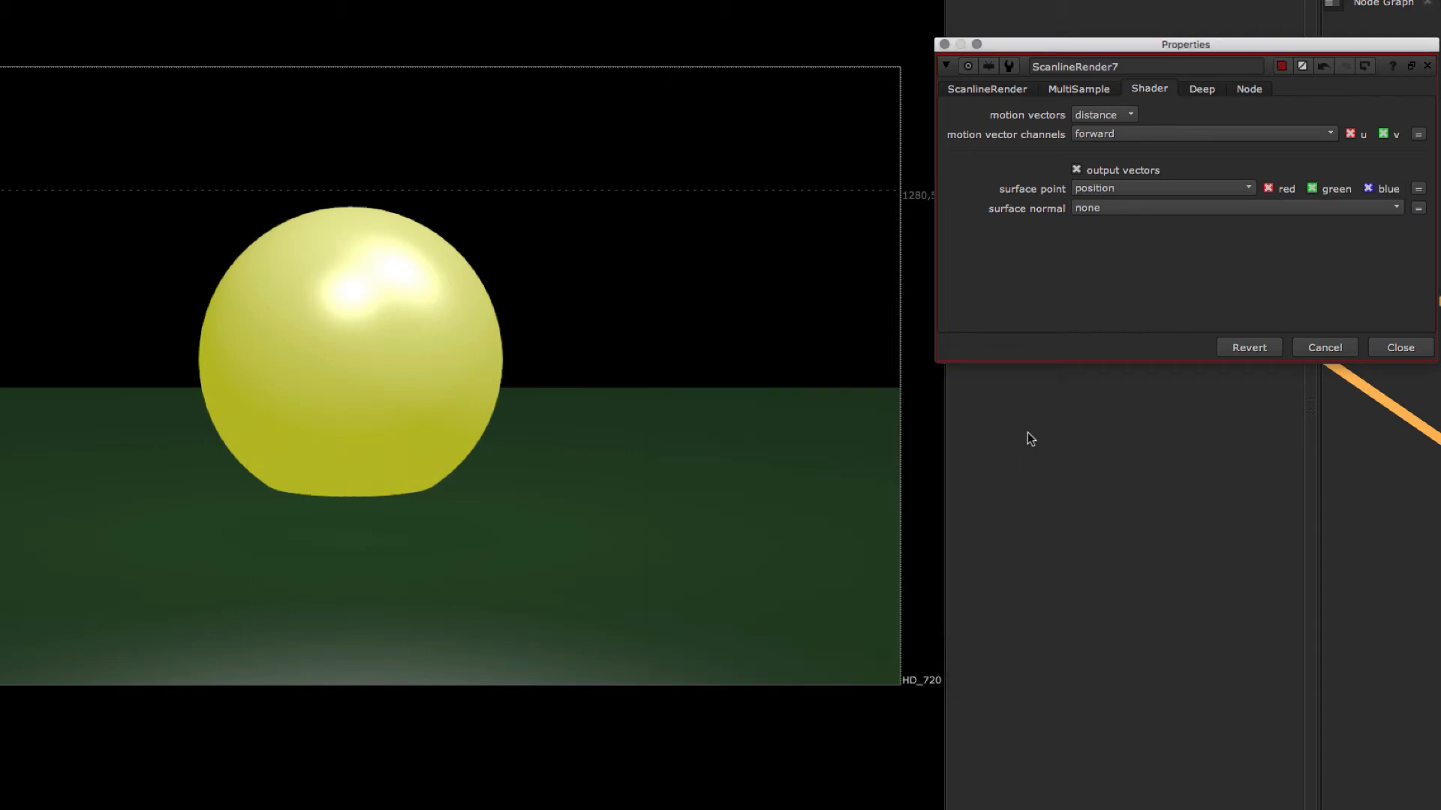
Assign surface normal to a new layer named normals with rgba channels
click(1096, 209)
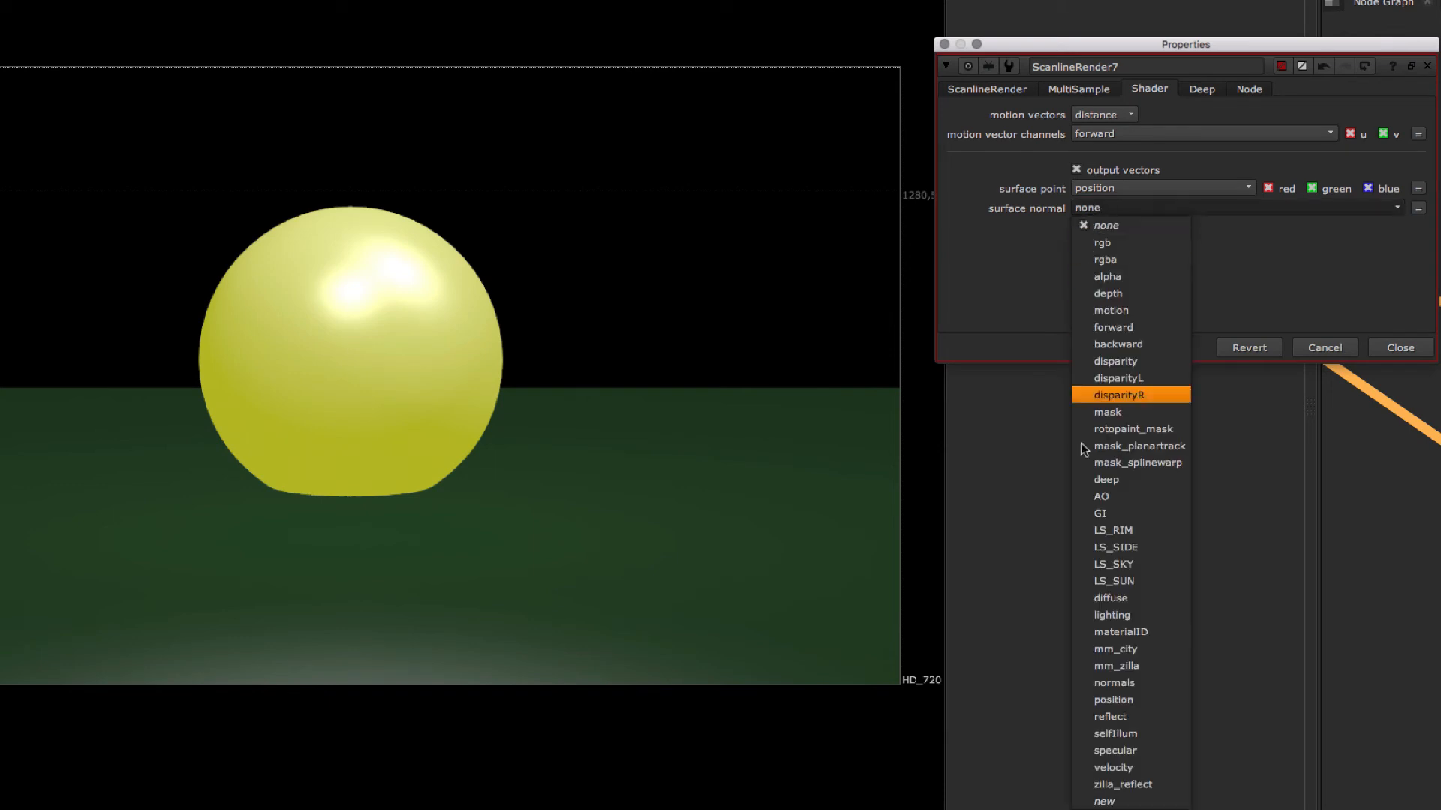
click(1104, 801)
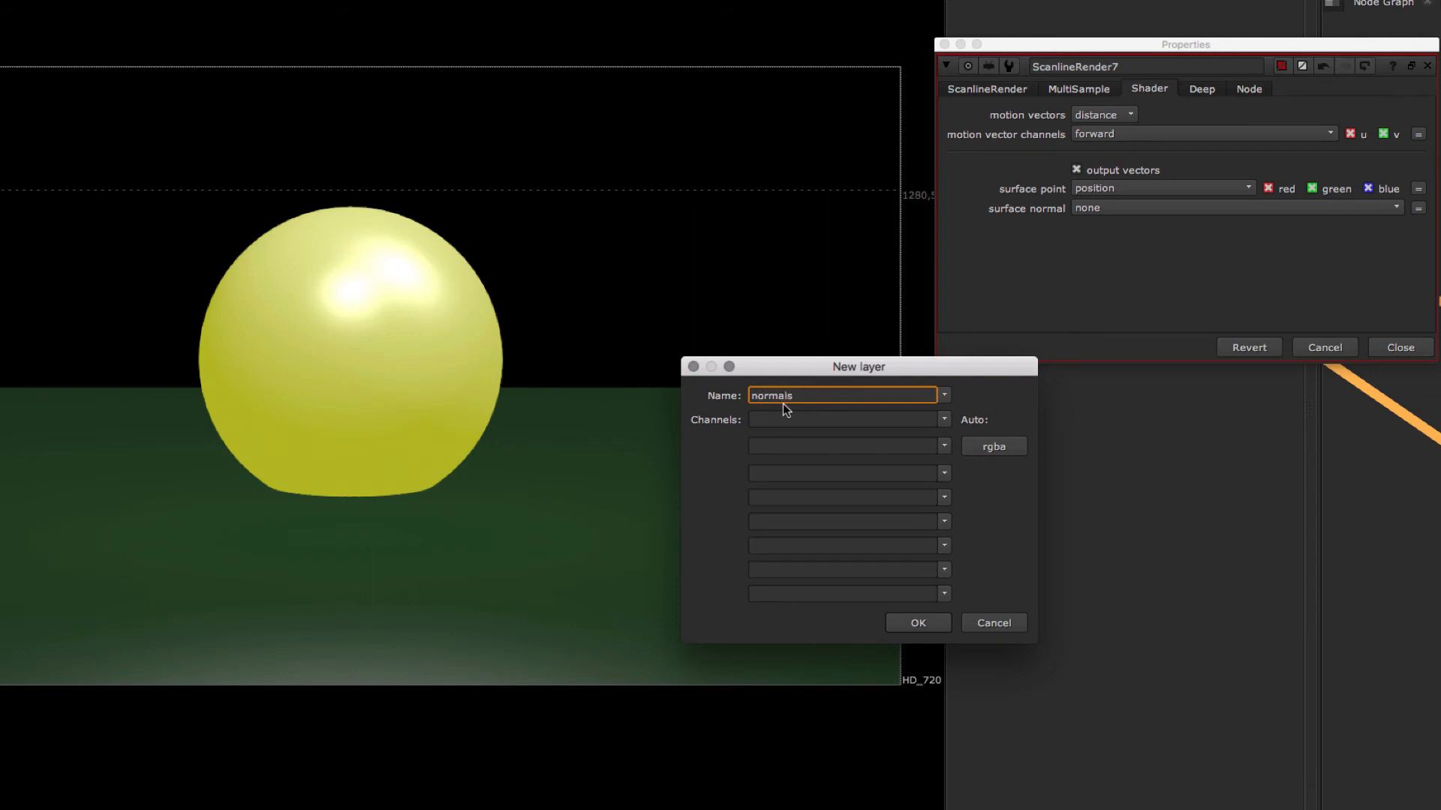
click(979, 445)
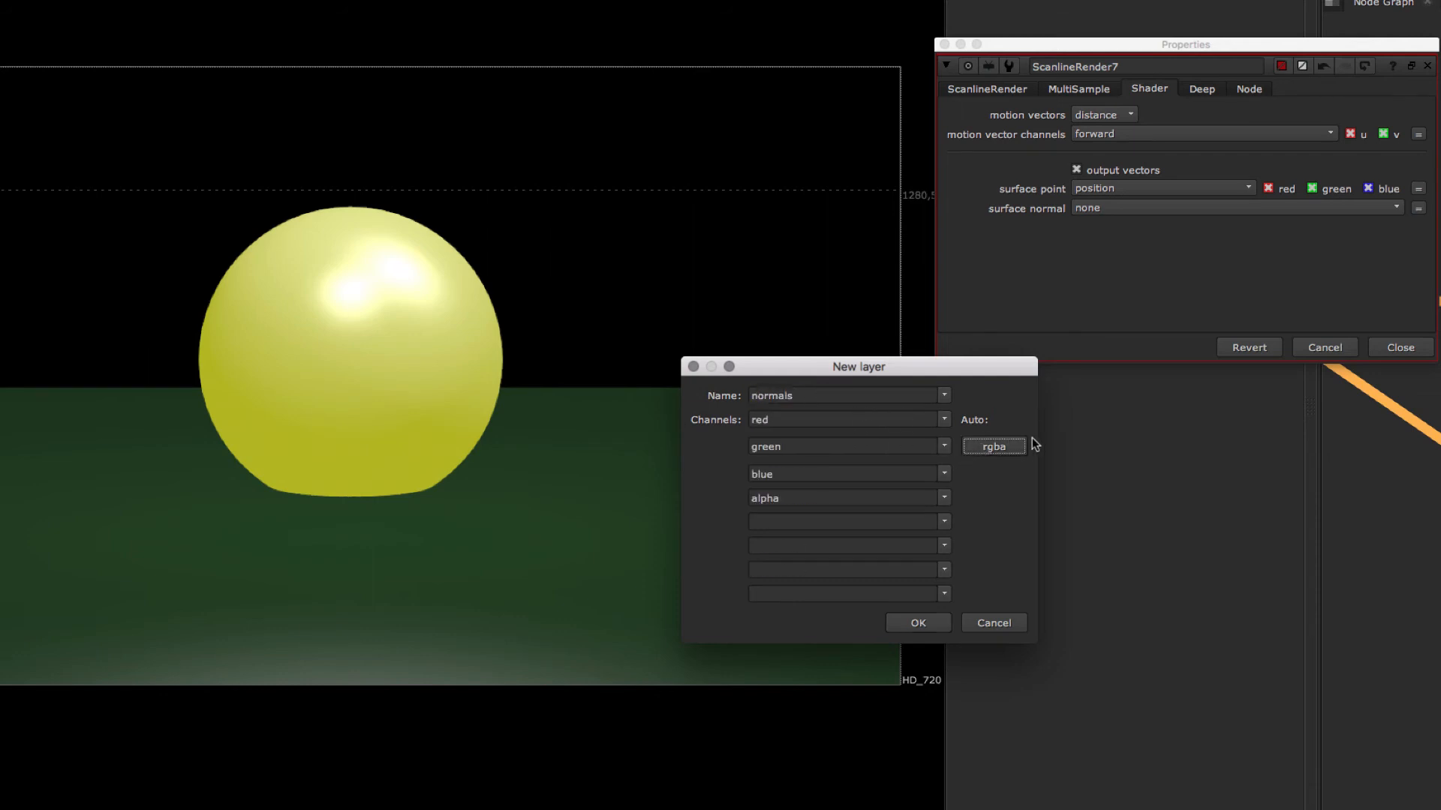
click(920, 622)
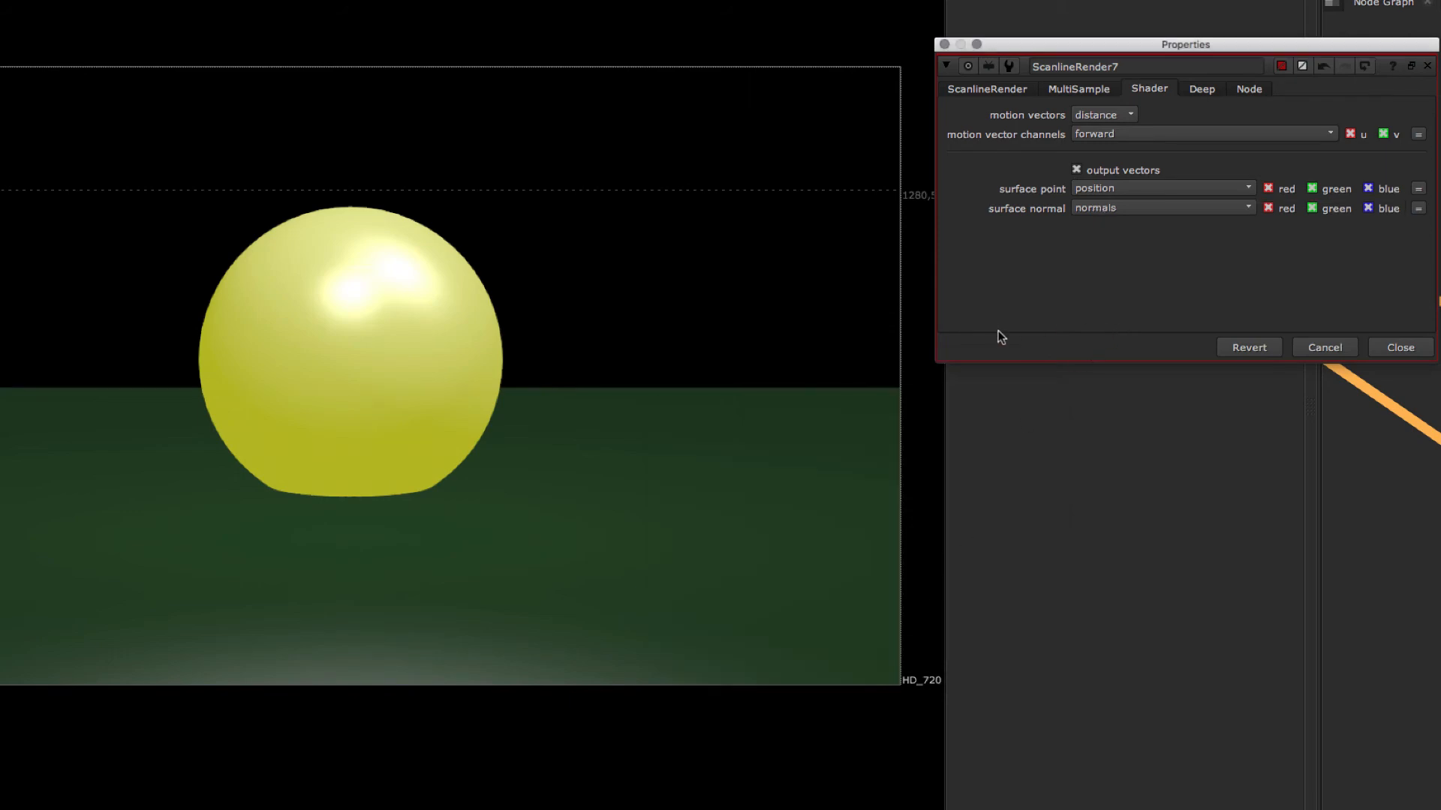
Display the normals layer in the viewer, followed by the position layer
click(3, 41)
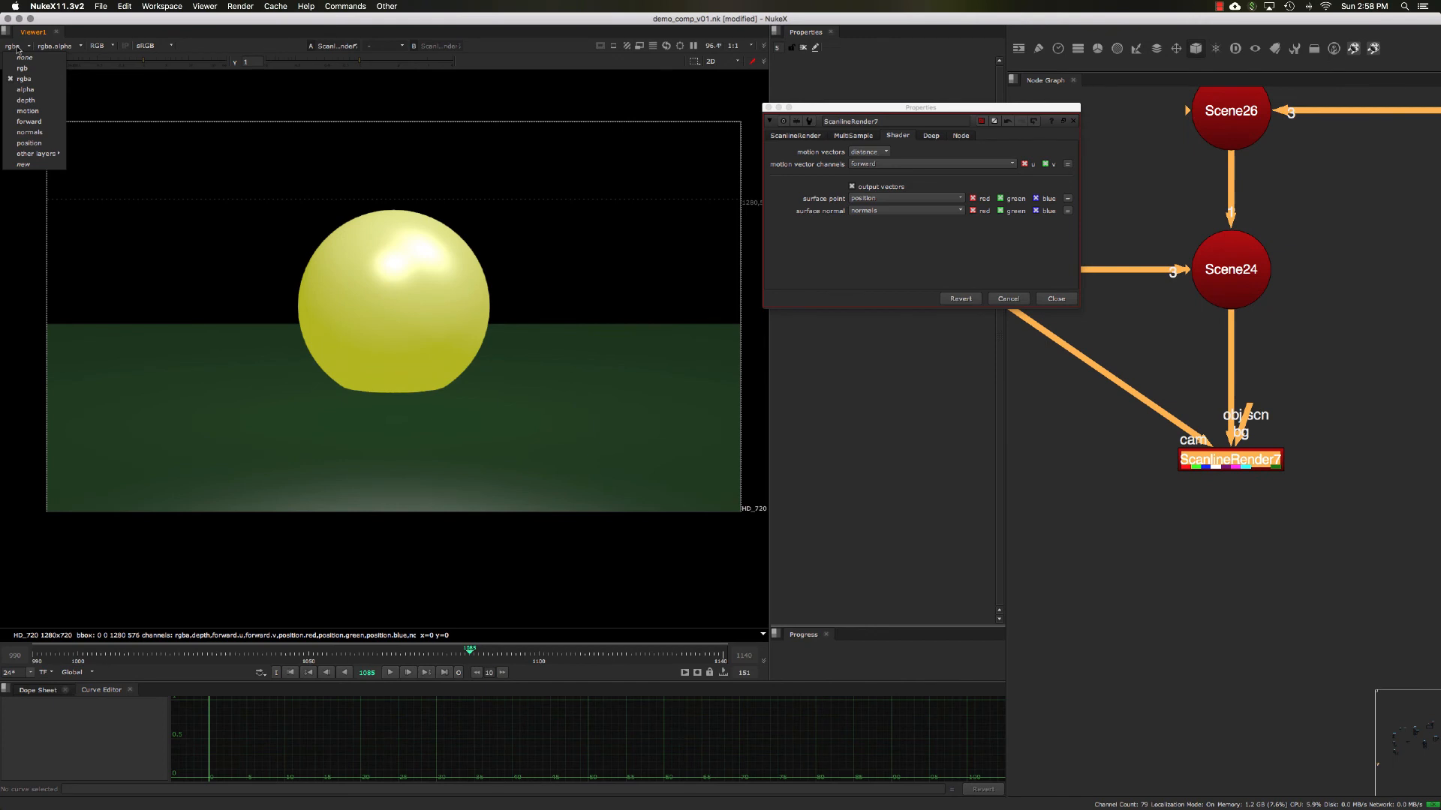
click(29, 132)
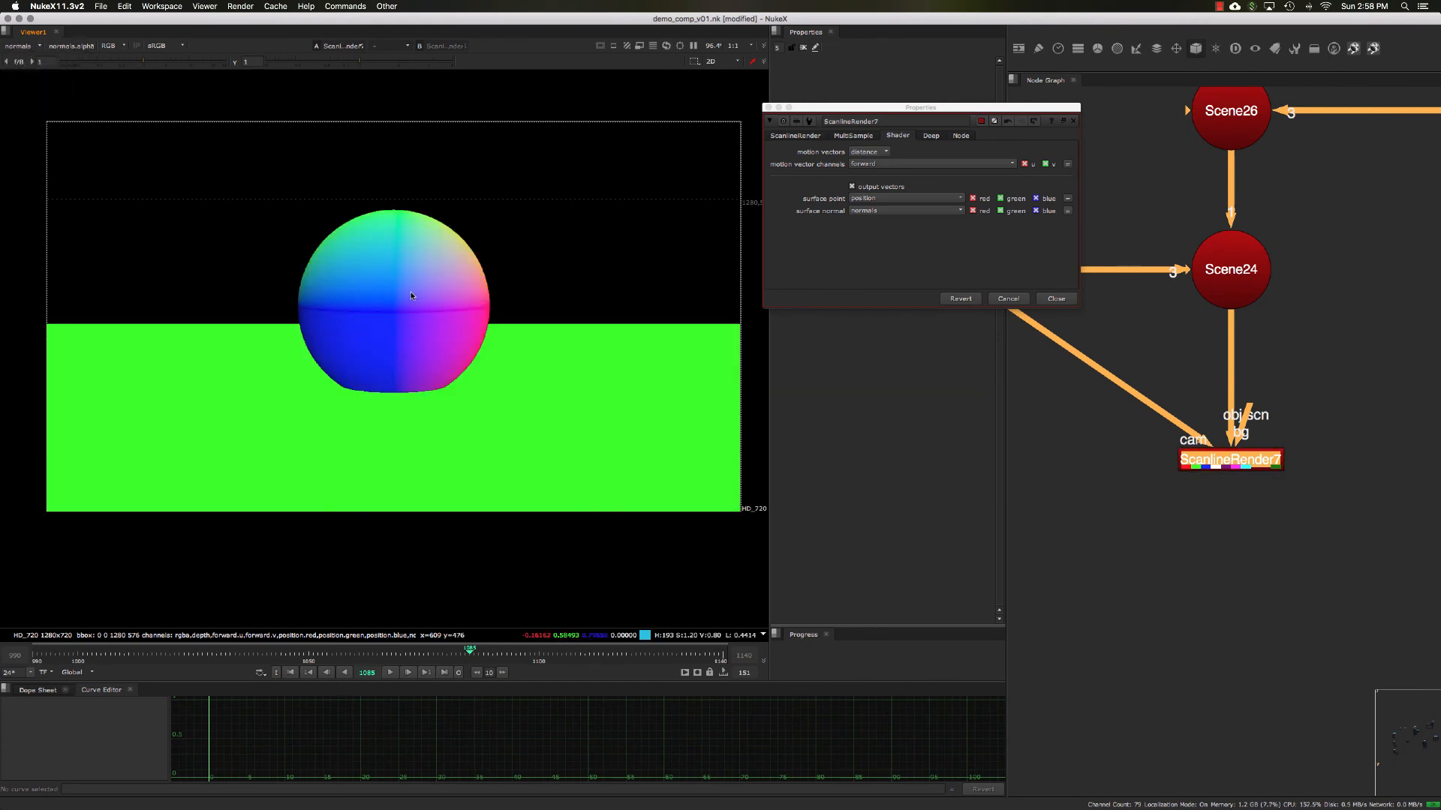
click(22, 46)
click(34, 143)
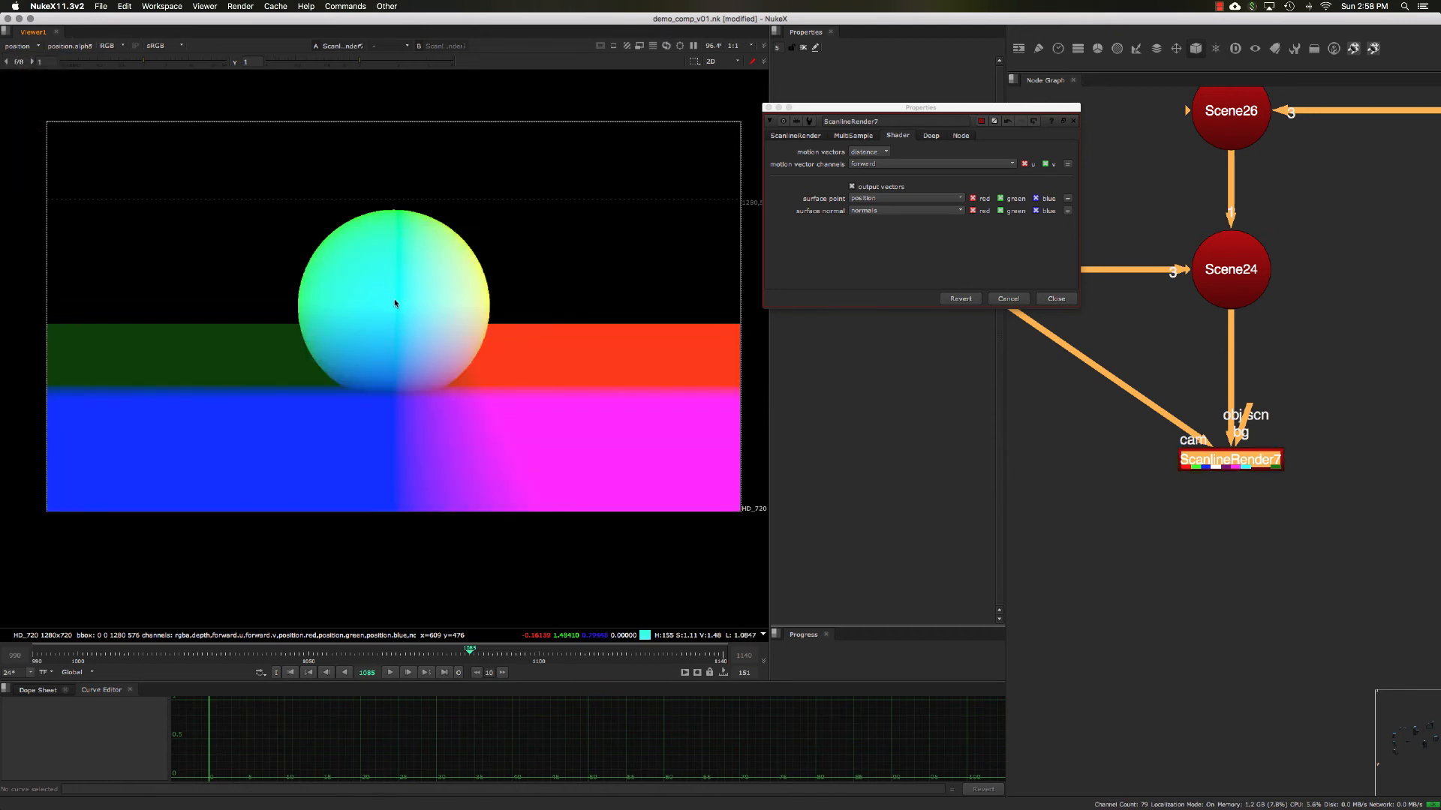
Inspect the position layer's red, green and blue channels one at a time and return to full color
key(r)
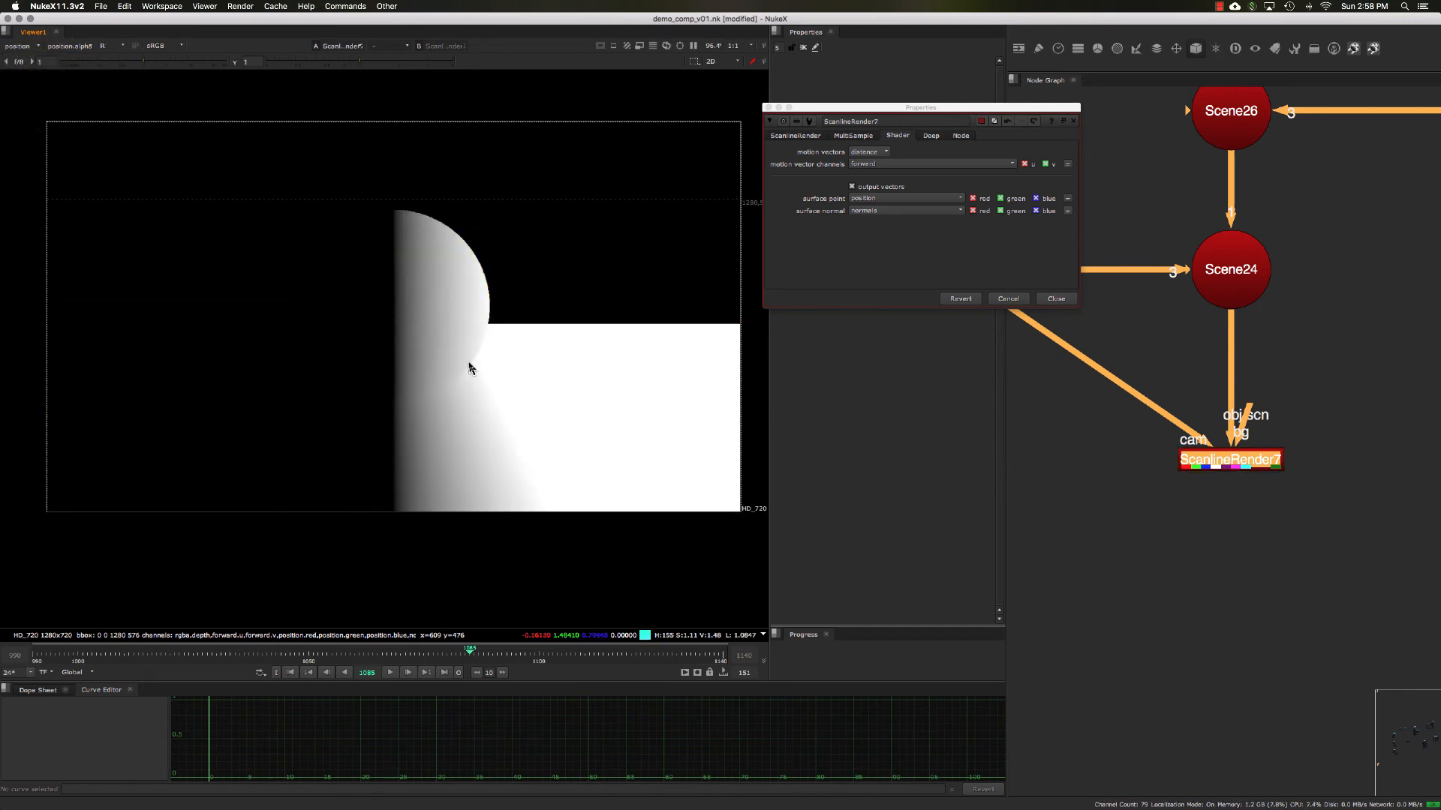
key(g)
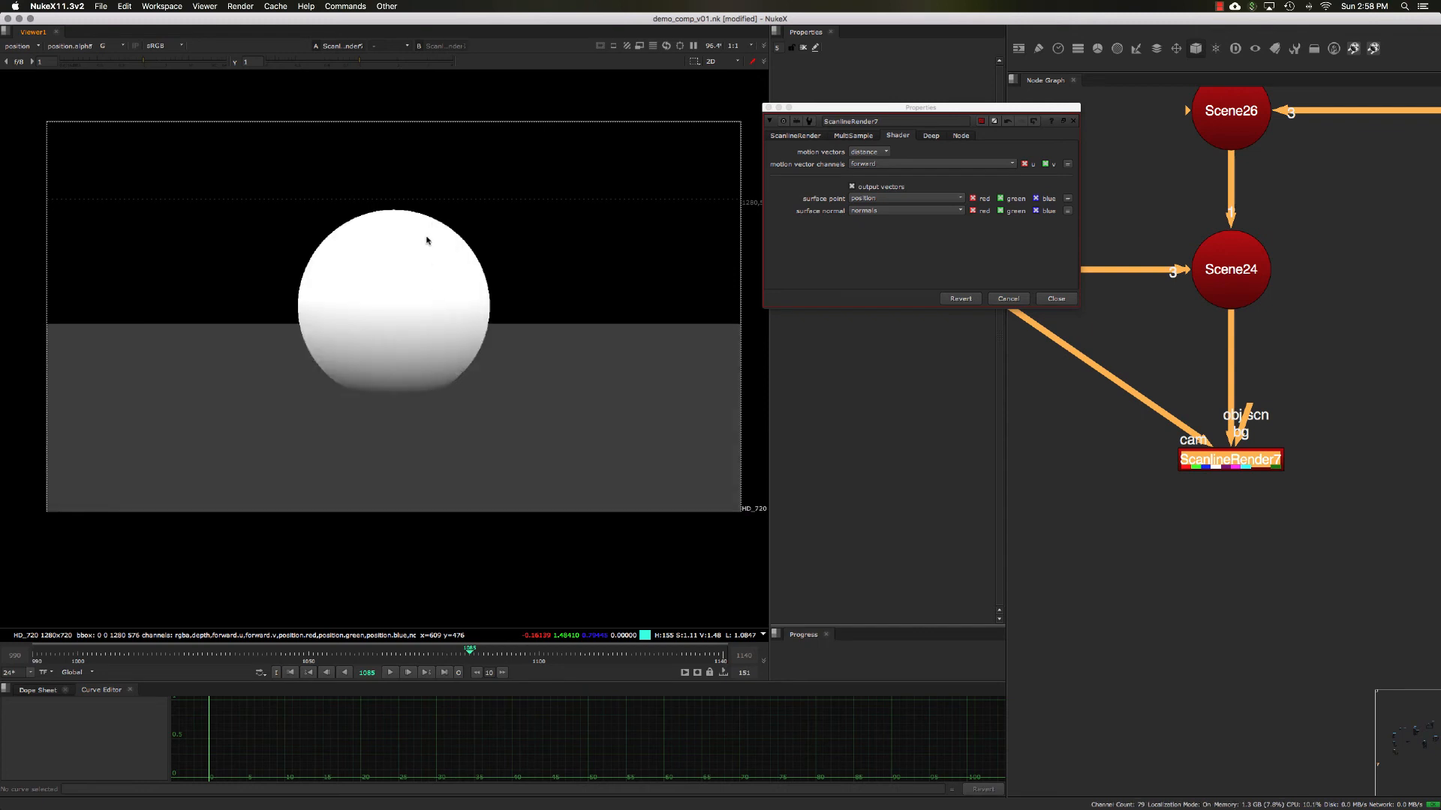
key(b)
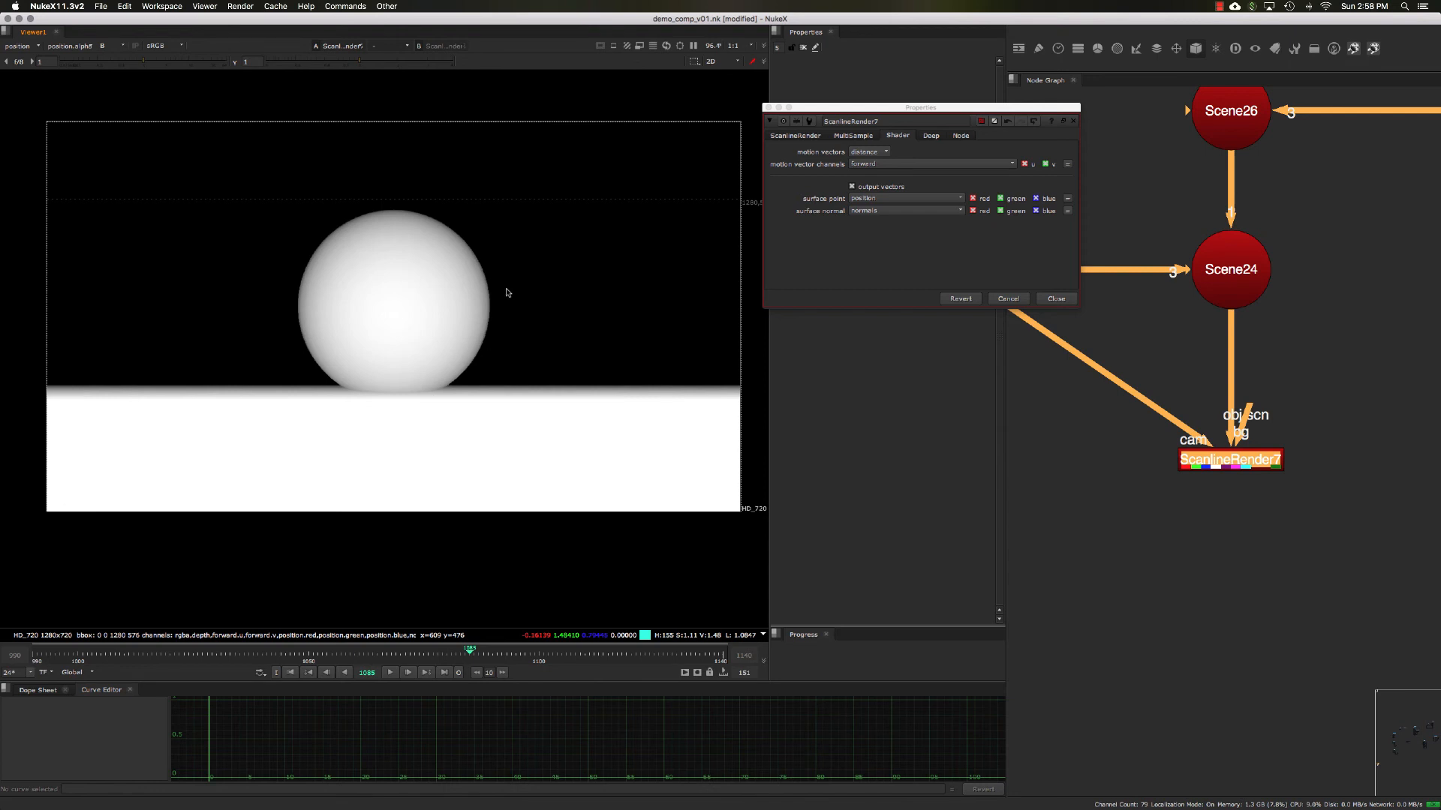
key(b)
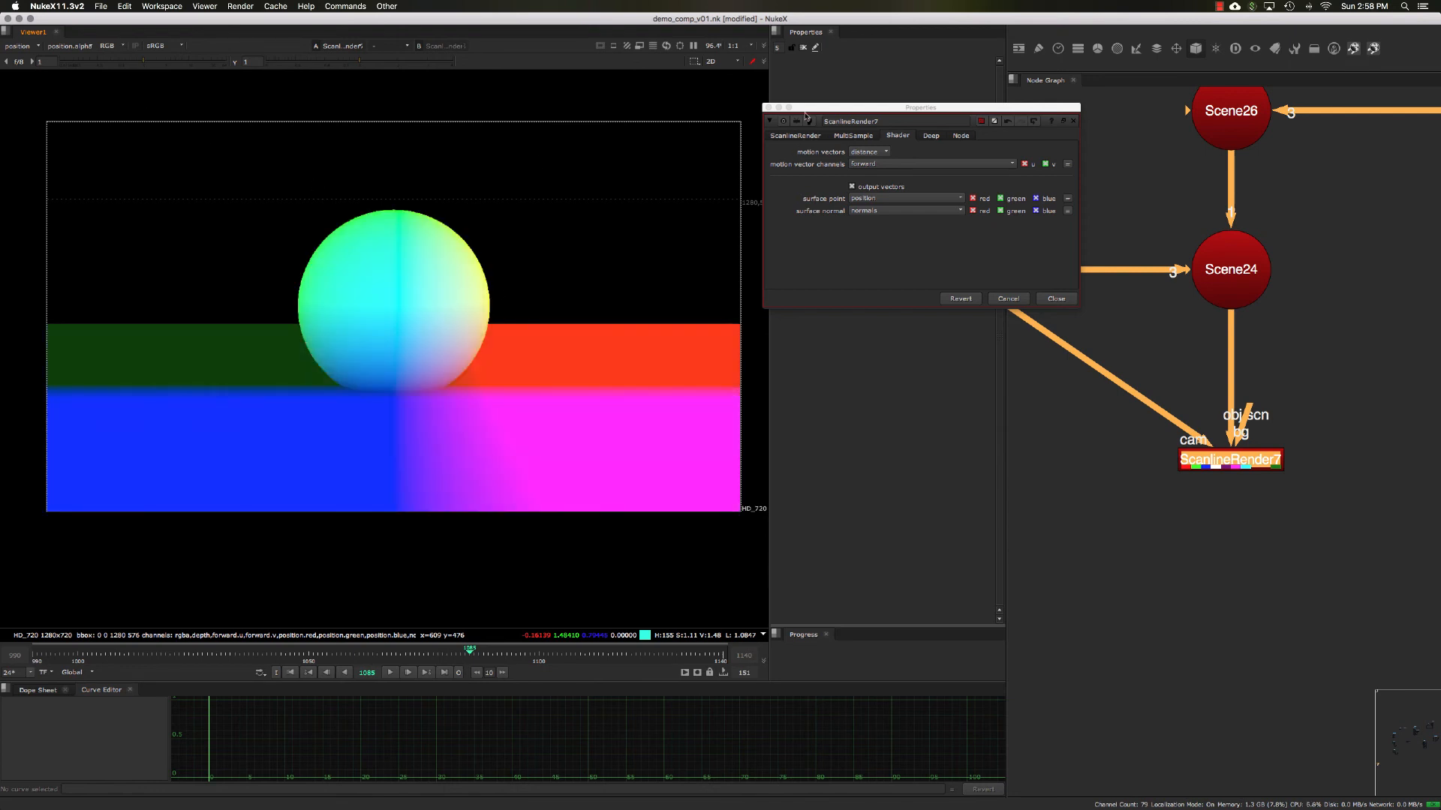
drag(809, 110, 811, 117)
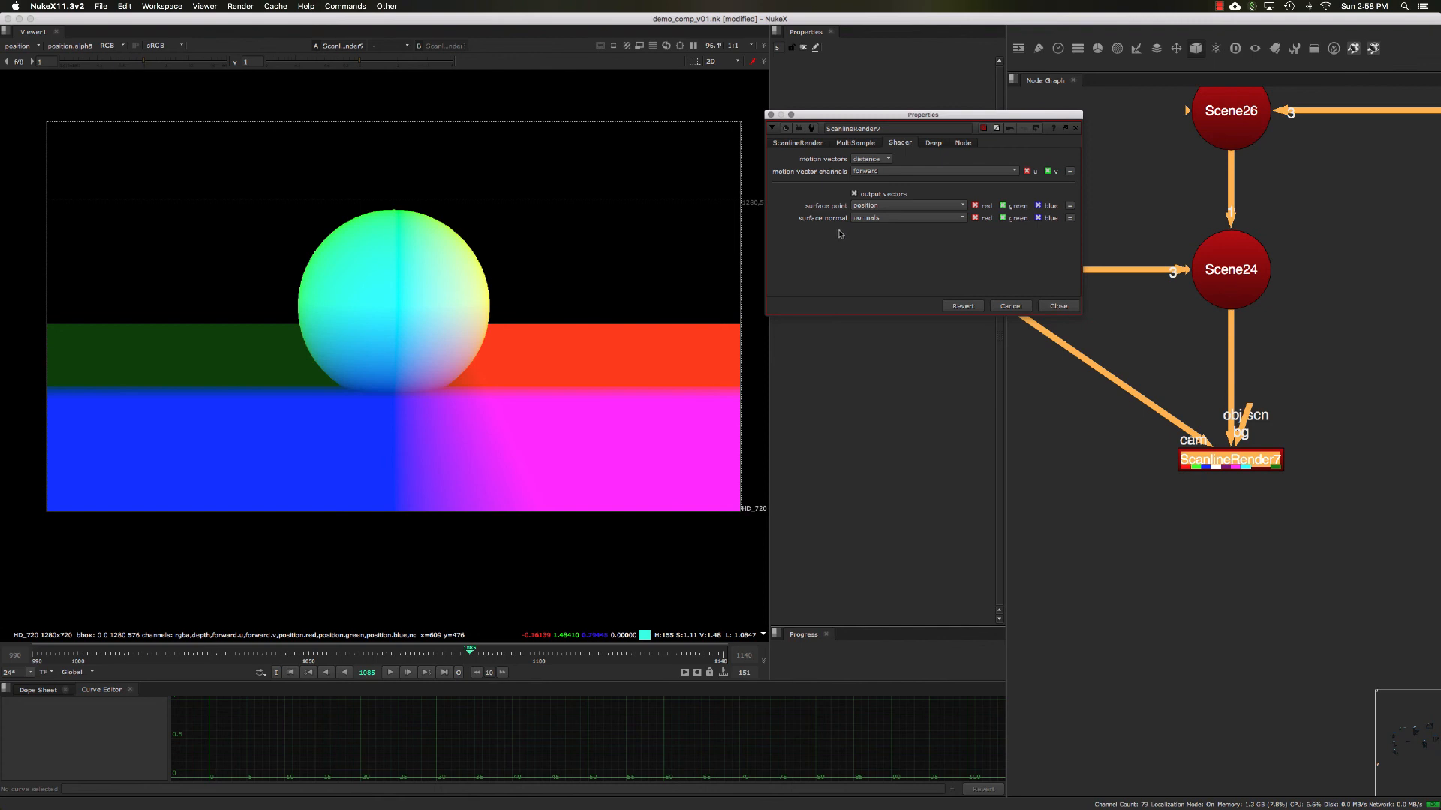
Switch the viewer back to the rgba layer and close ScanlineRender7's properties
click(17, 46)
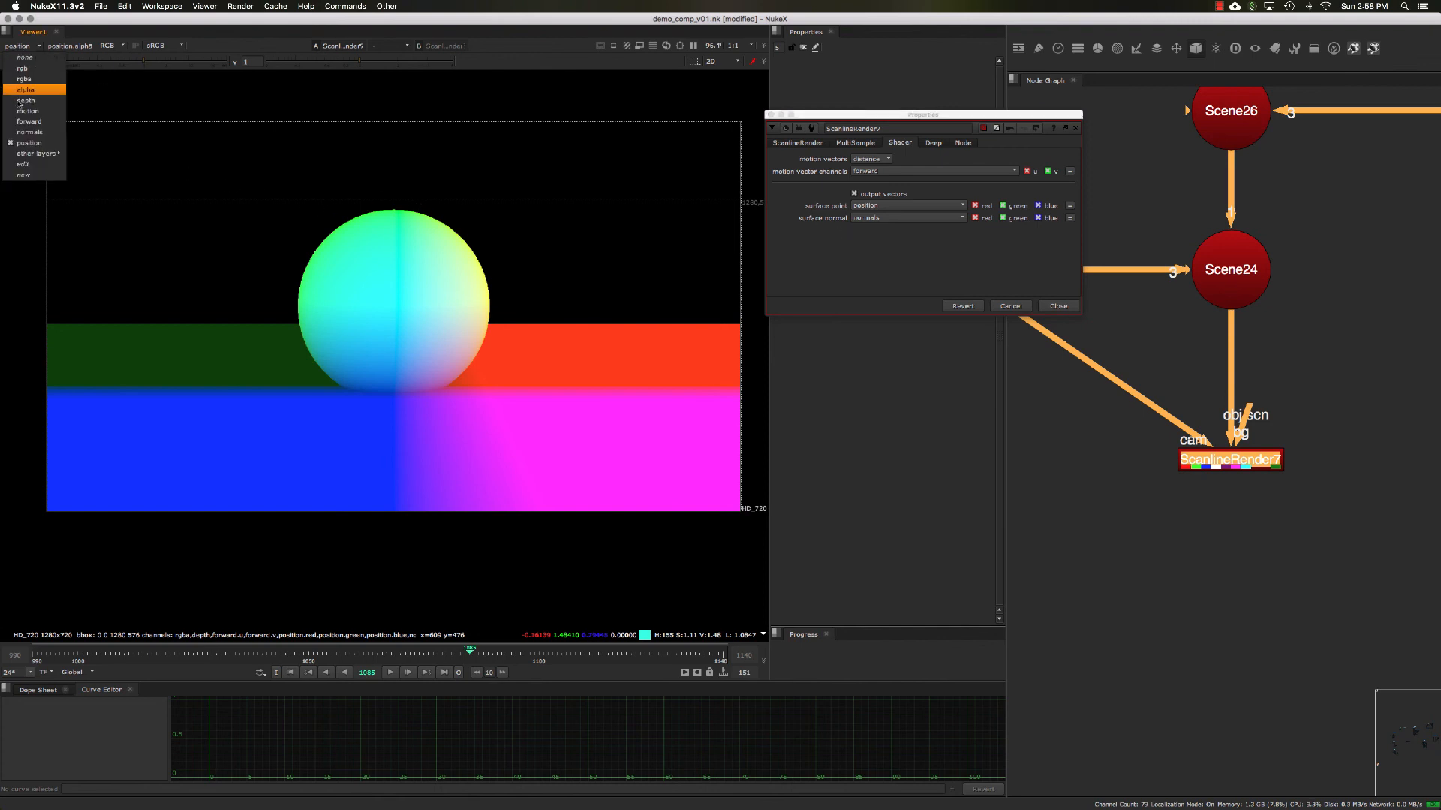
click(24, 79)
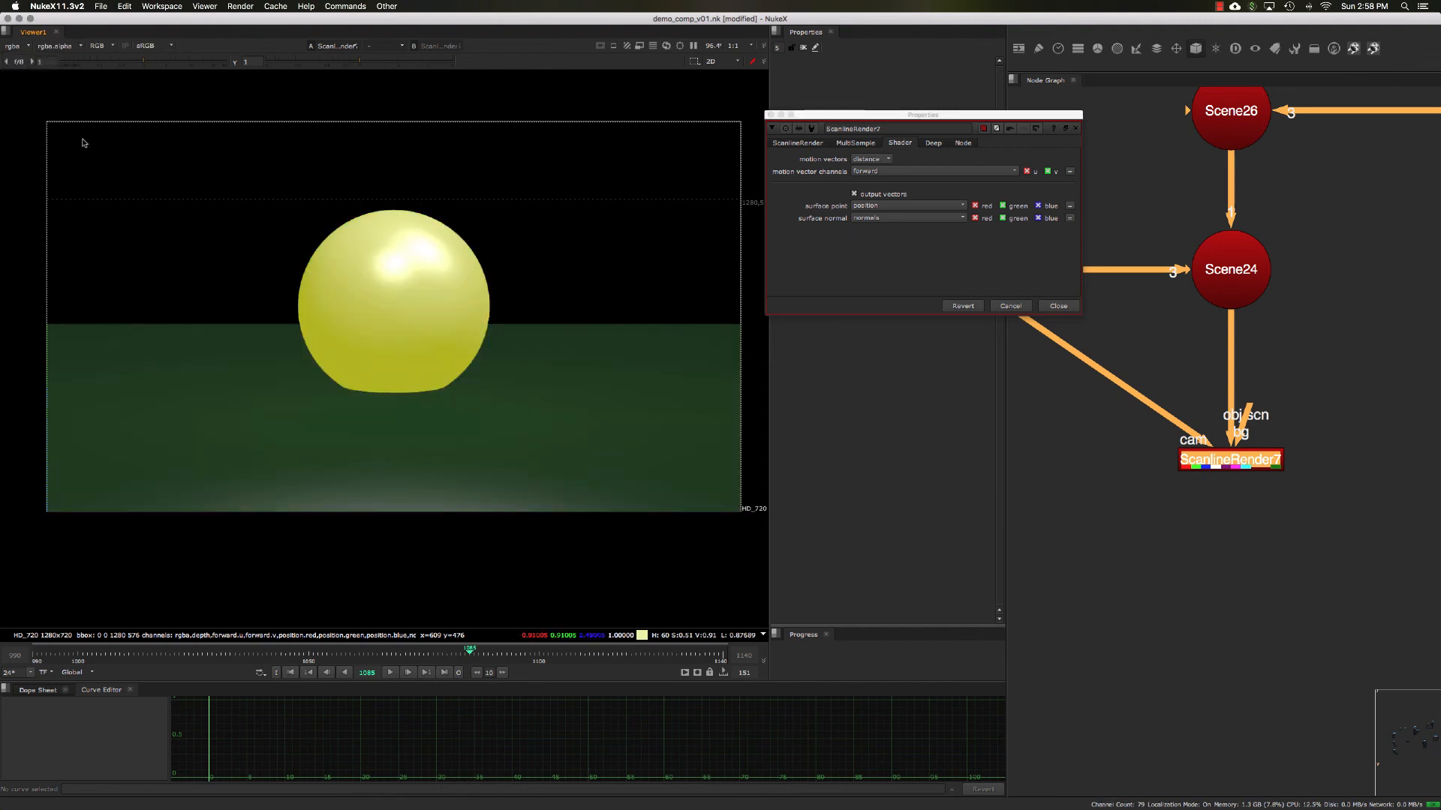
click(1055, 306)
Move the BasicMaterial6 node out from under Constant6 toward Sphere3, and nudge Constant6 slightly away from it
scroll(1177, 376, down, 5)
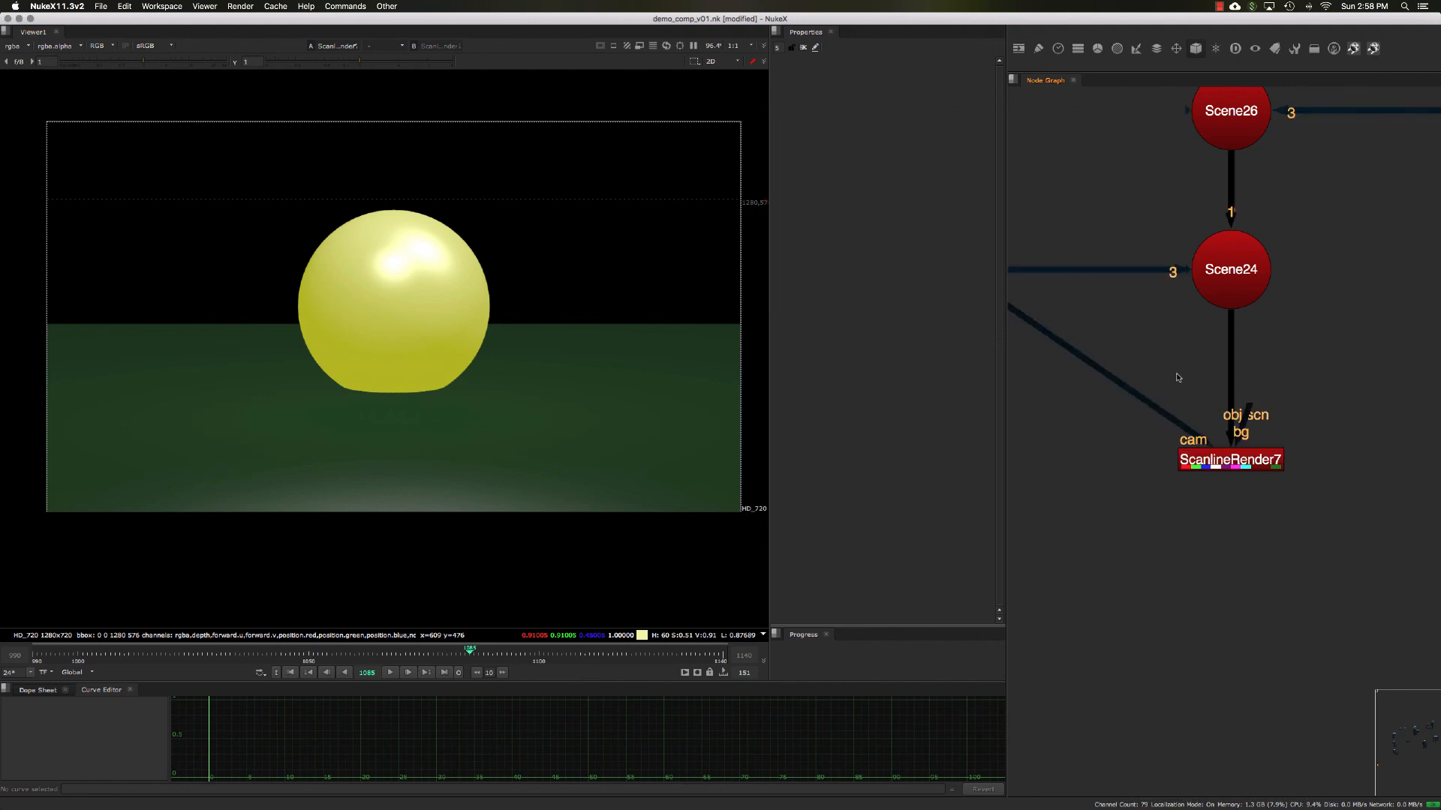
scroll(1236, 361, up, 5)
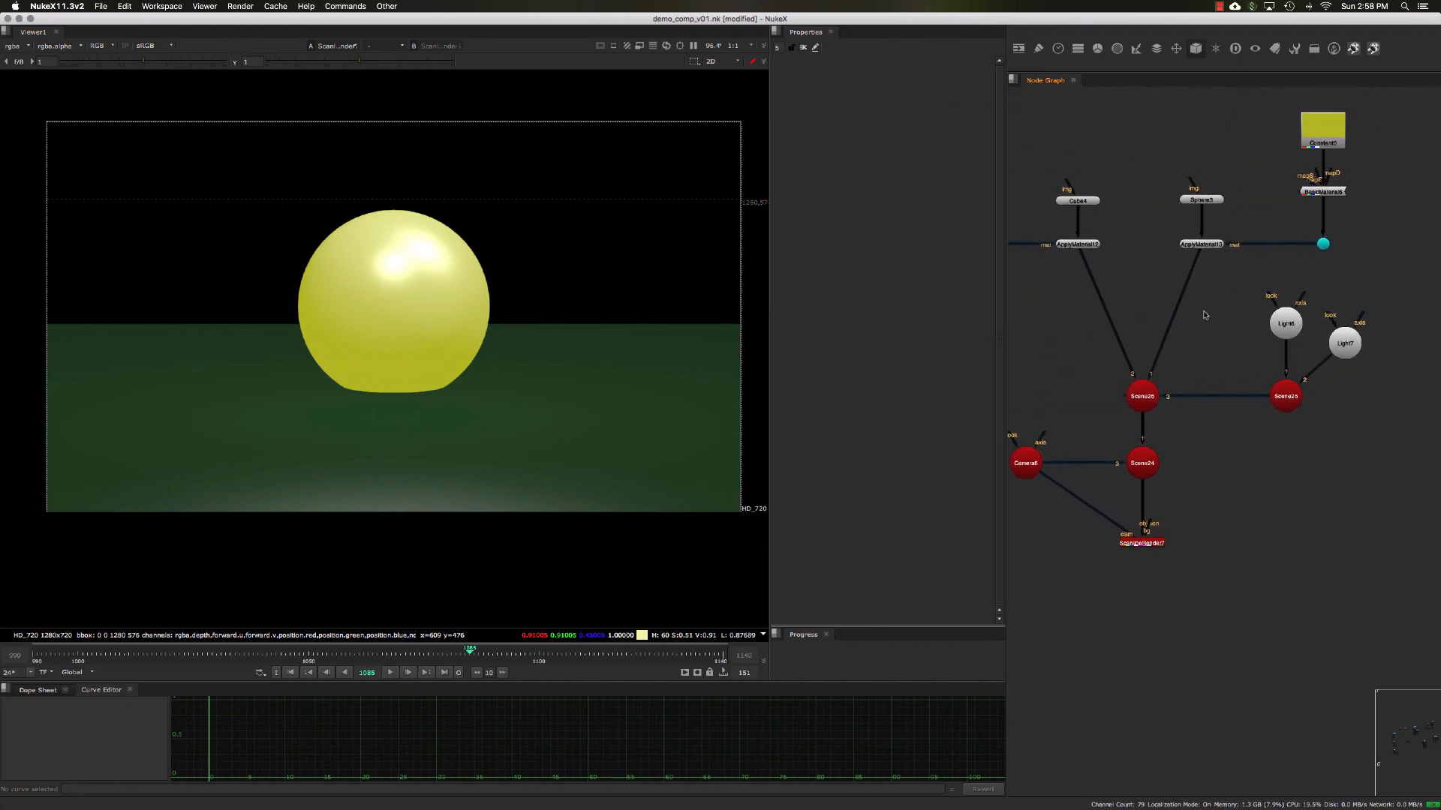
scroll(1238, 223, right, 3)
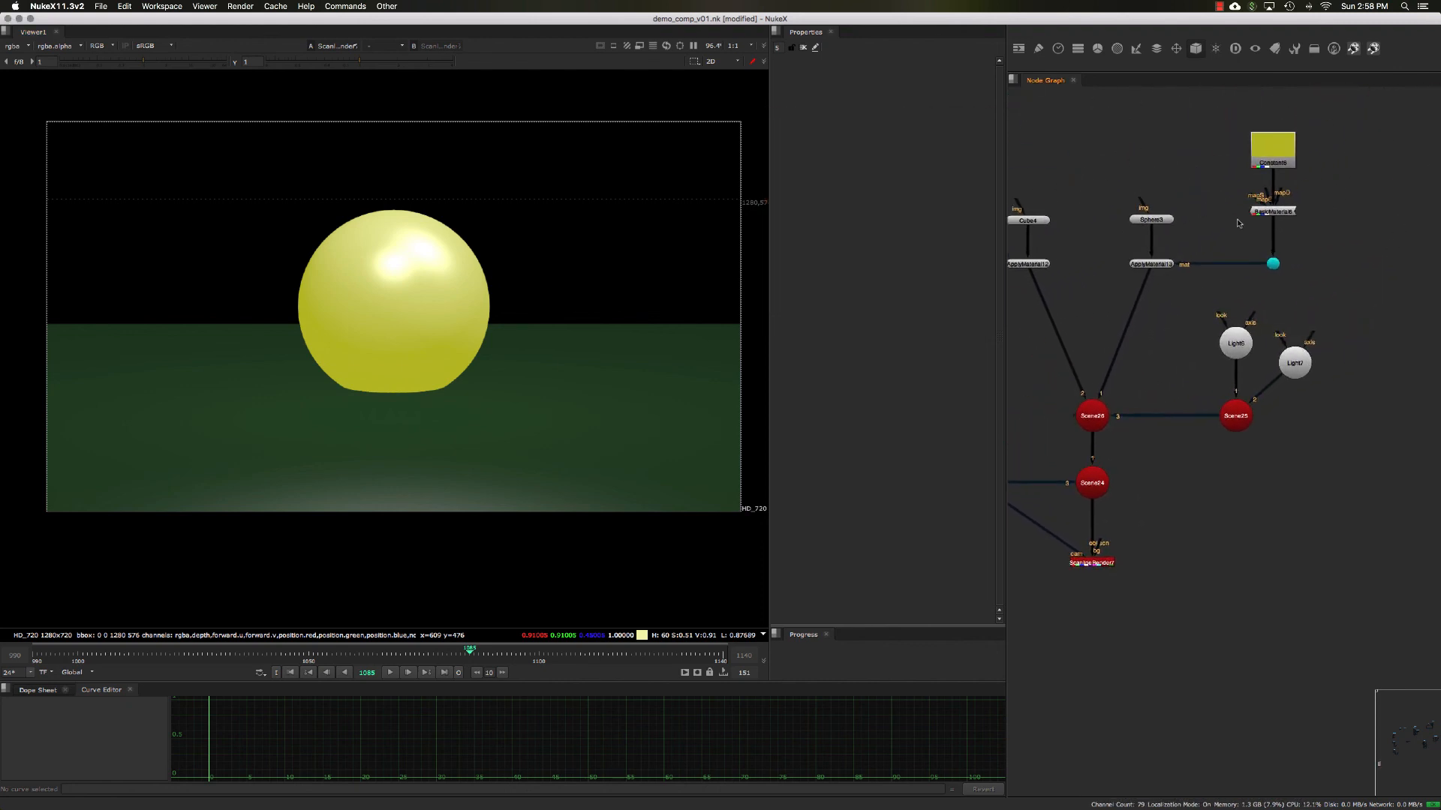
scroll(1300, 217, up, 2)
click(1280, 204)
scroll(1272, 241, up, 3)
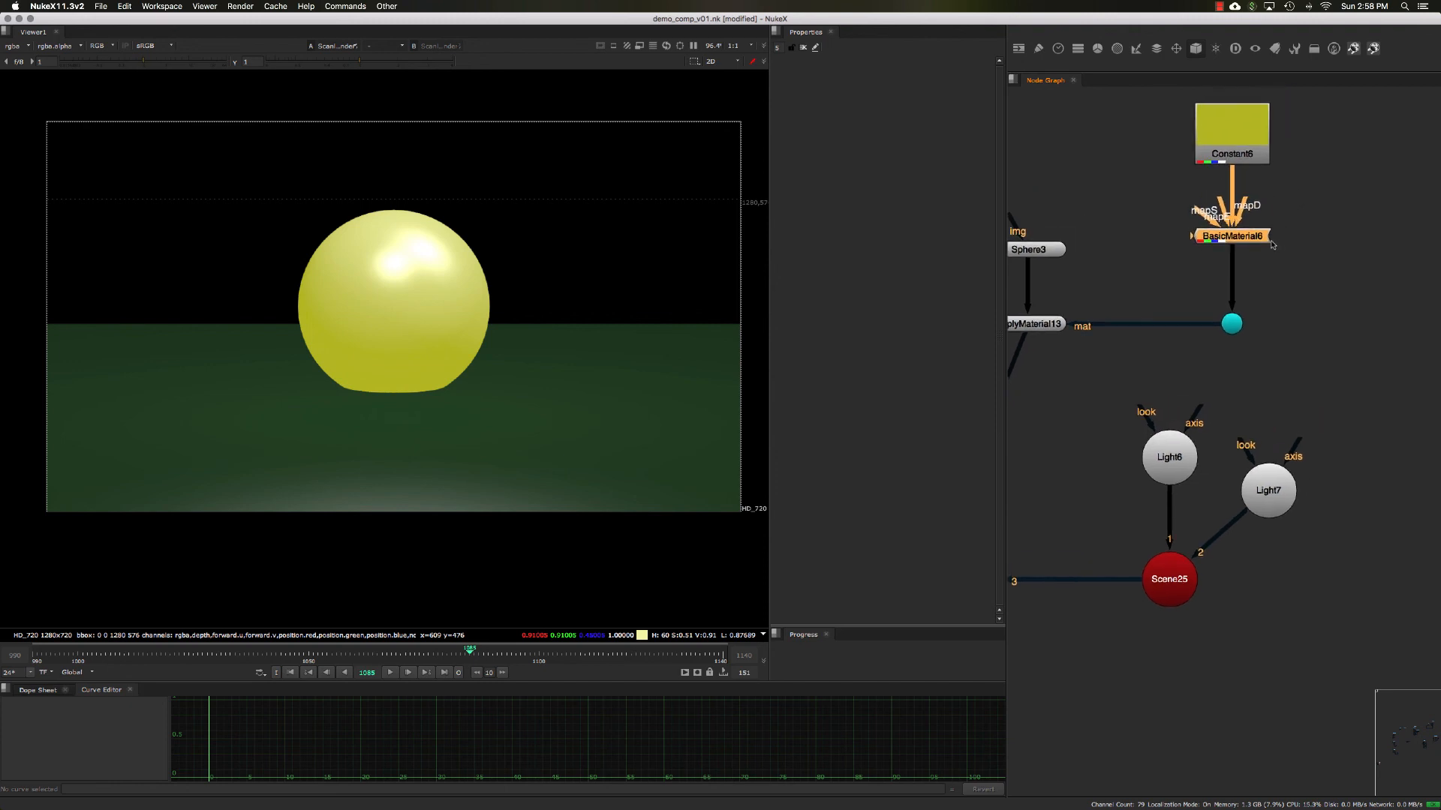
drag(1246, 236, 1138, 235)
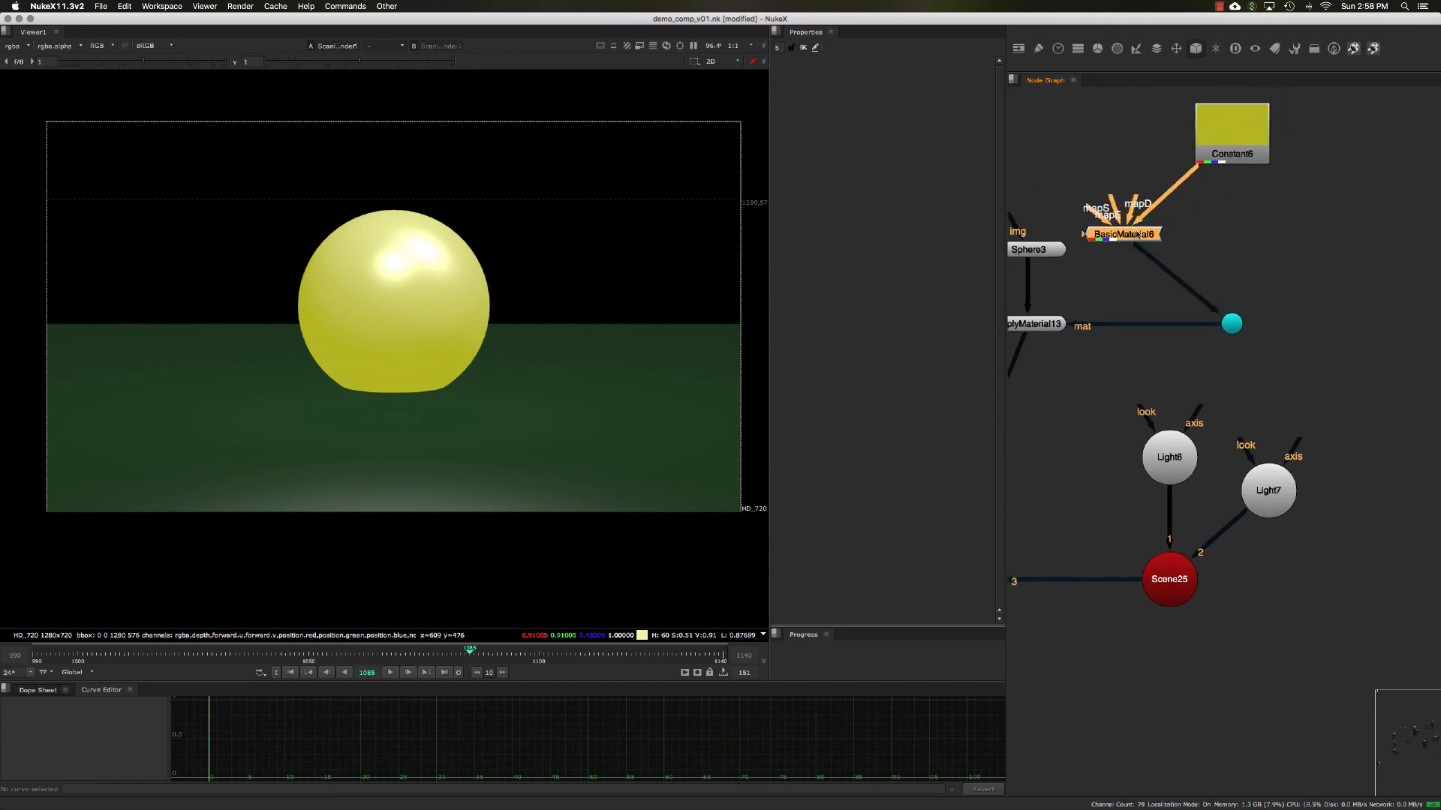
drag(1214, 154, 1218, 154)
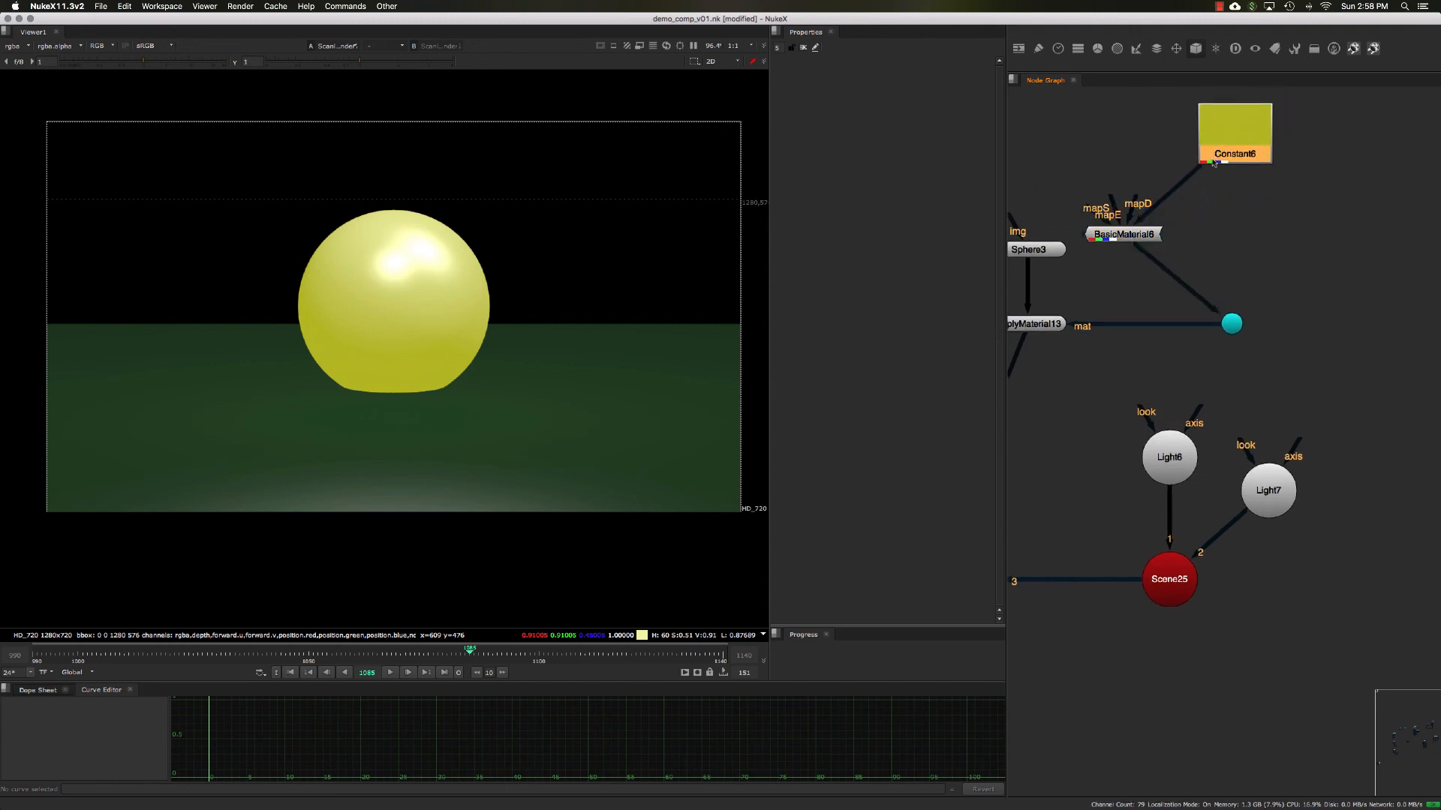
Connect Constant6 to BasicMaterial6's mapD input instead of its unlabeled input, and line up both nodes vertically above the dot feeding ApplyMaterial13
click(1131, 235)
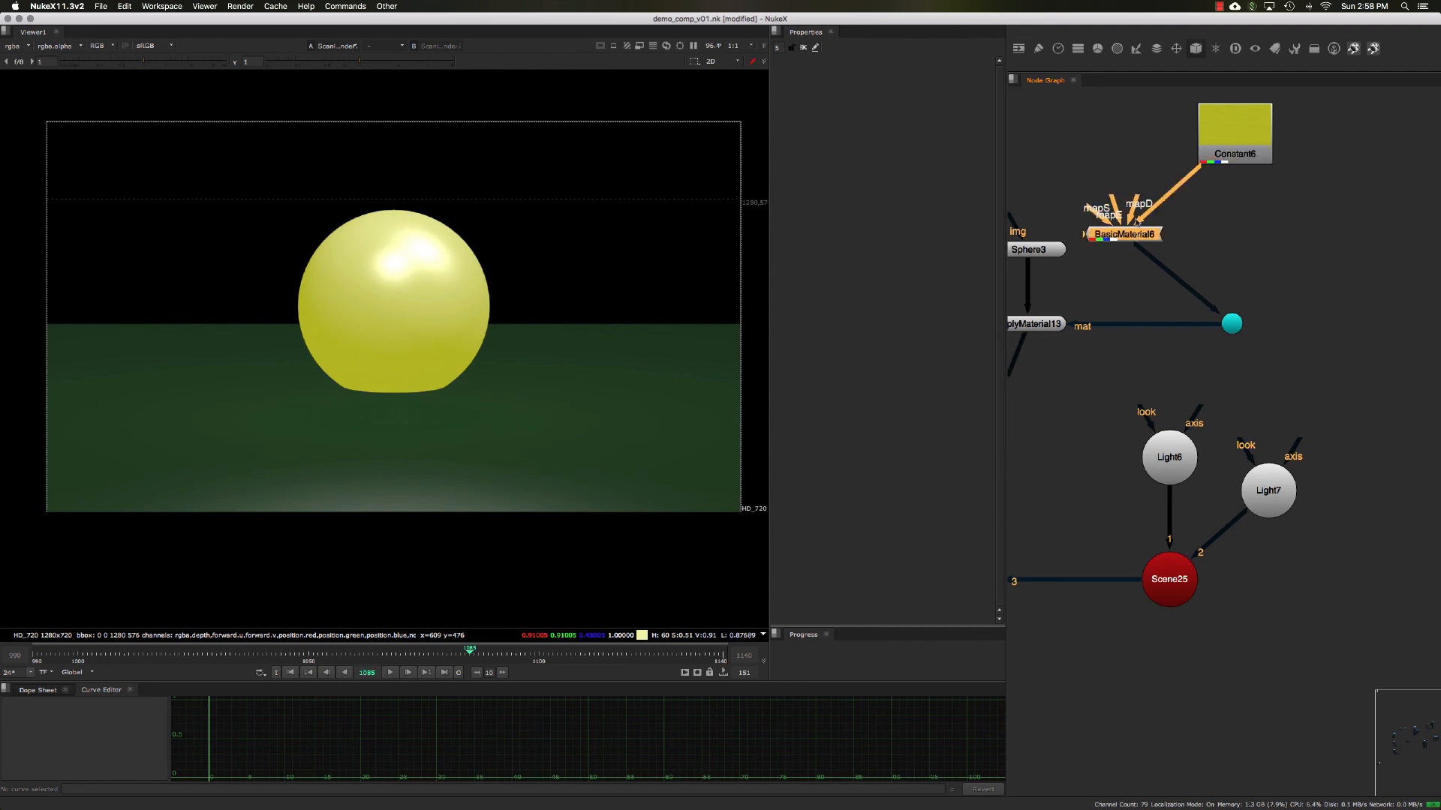
drag(1140, 222, 1221, 150)
drag(1127, 244, 1232, 246)
middle_drag(1170, 257, 1182, 259)
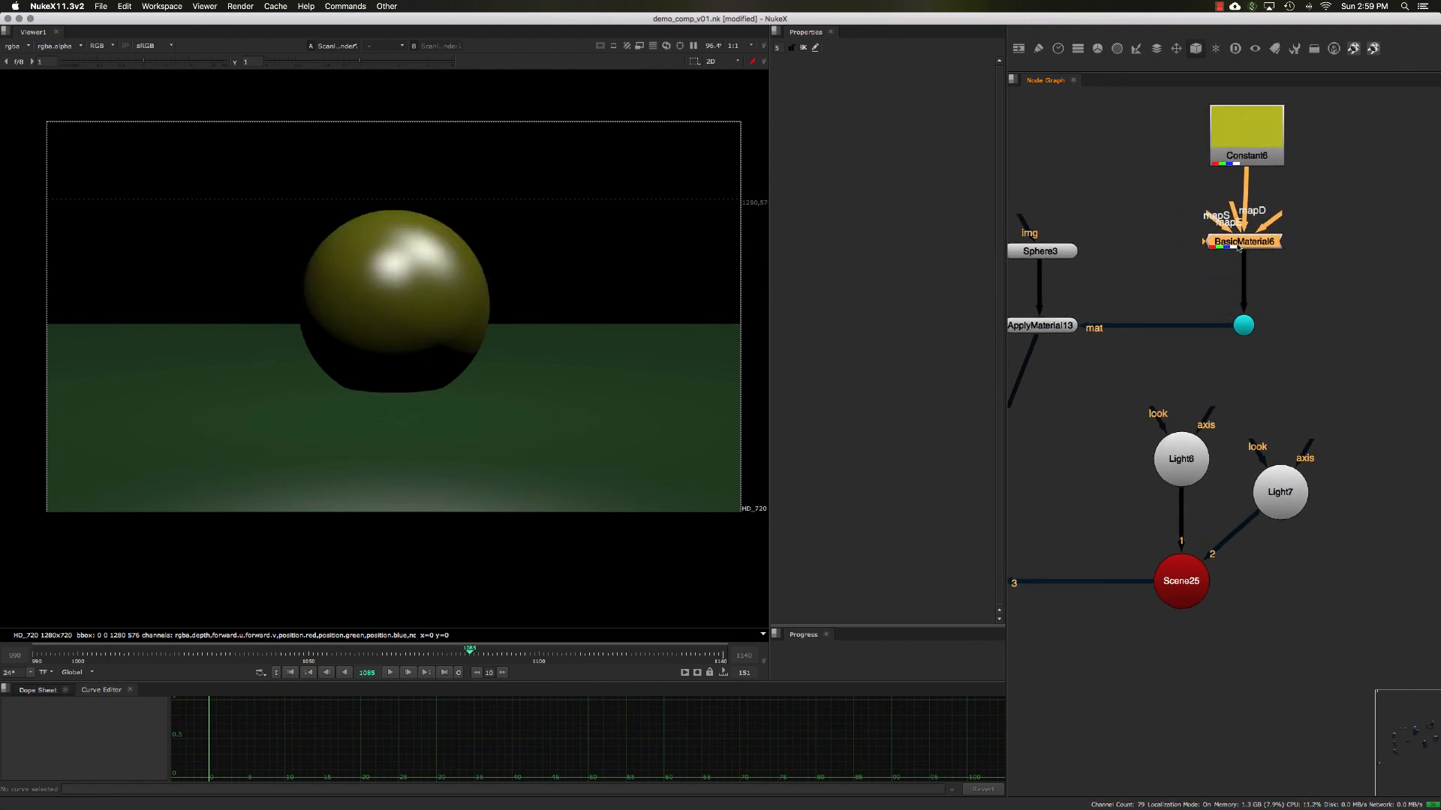
click(1246, 156)
click(1233, 247)
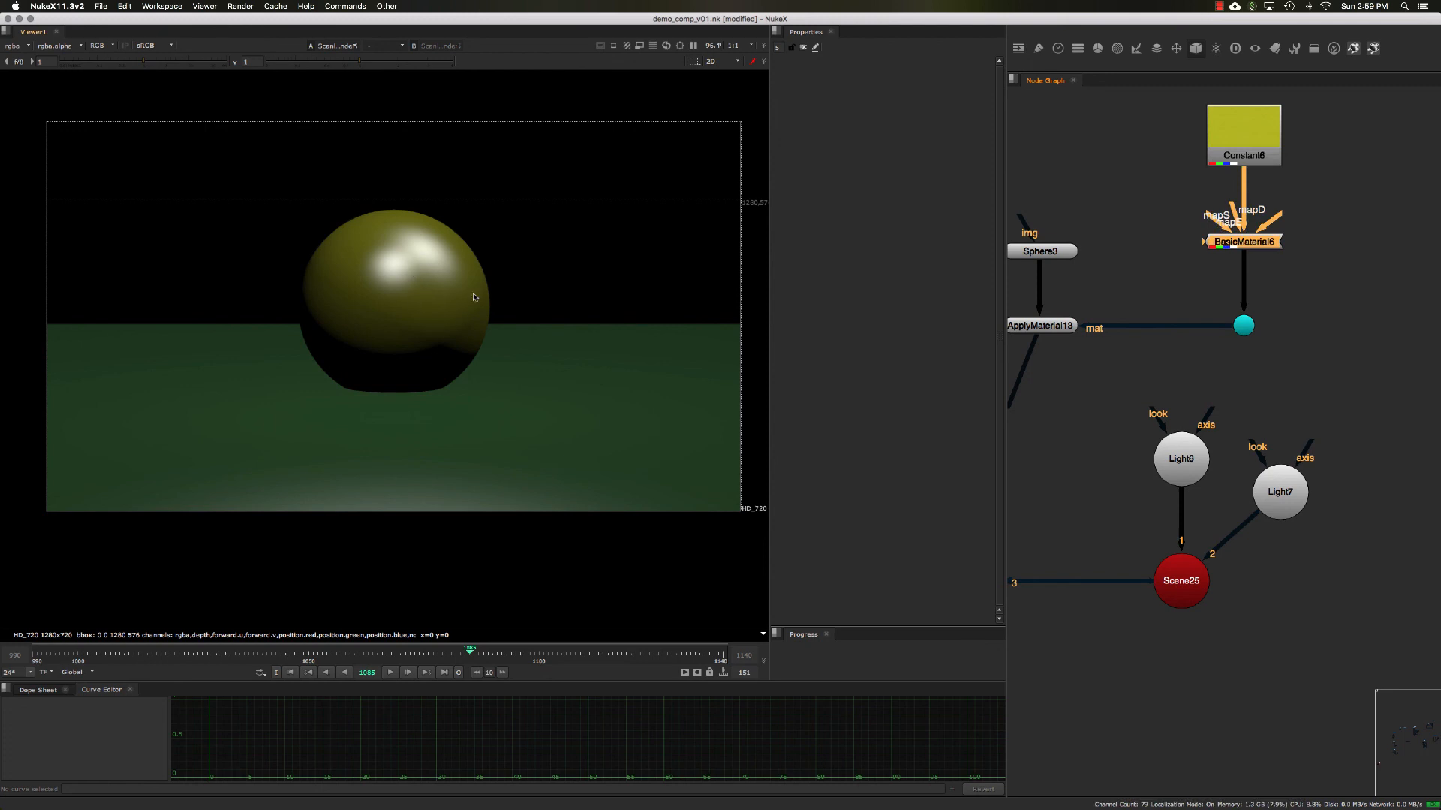
Examine the whole node tree, from the green and yellow material branches down to ScanlineRender7
middle_drag(1160, 286, 1183, 291)
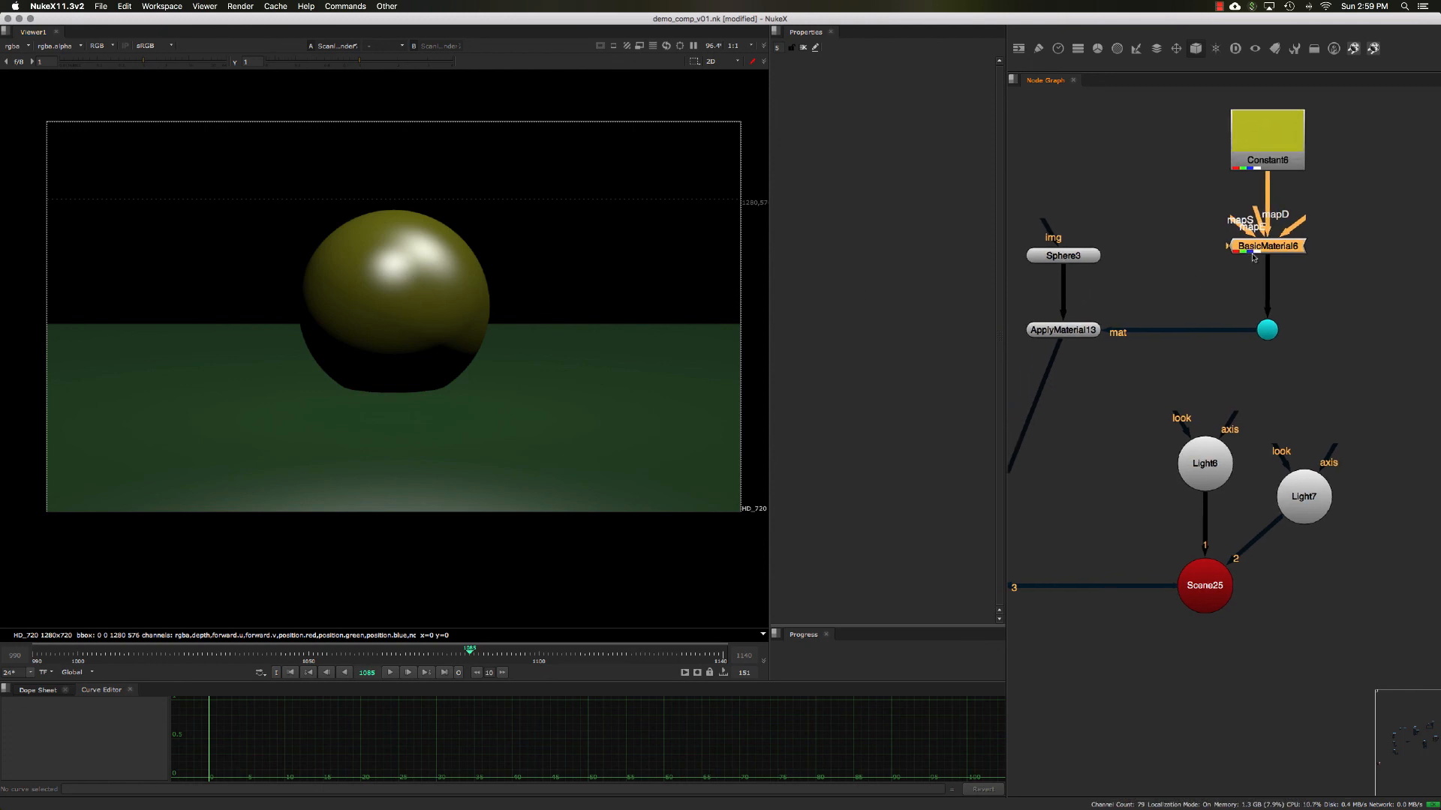
scroll(1226, 280, down, 5)
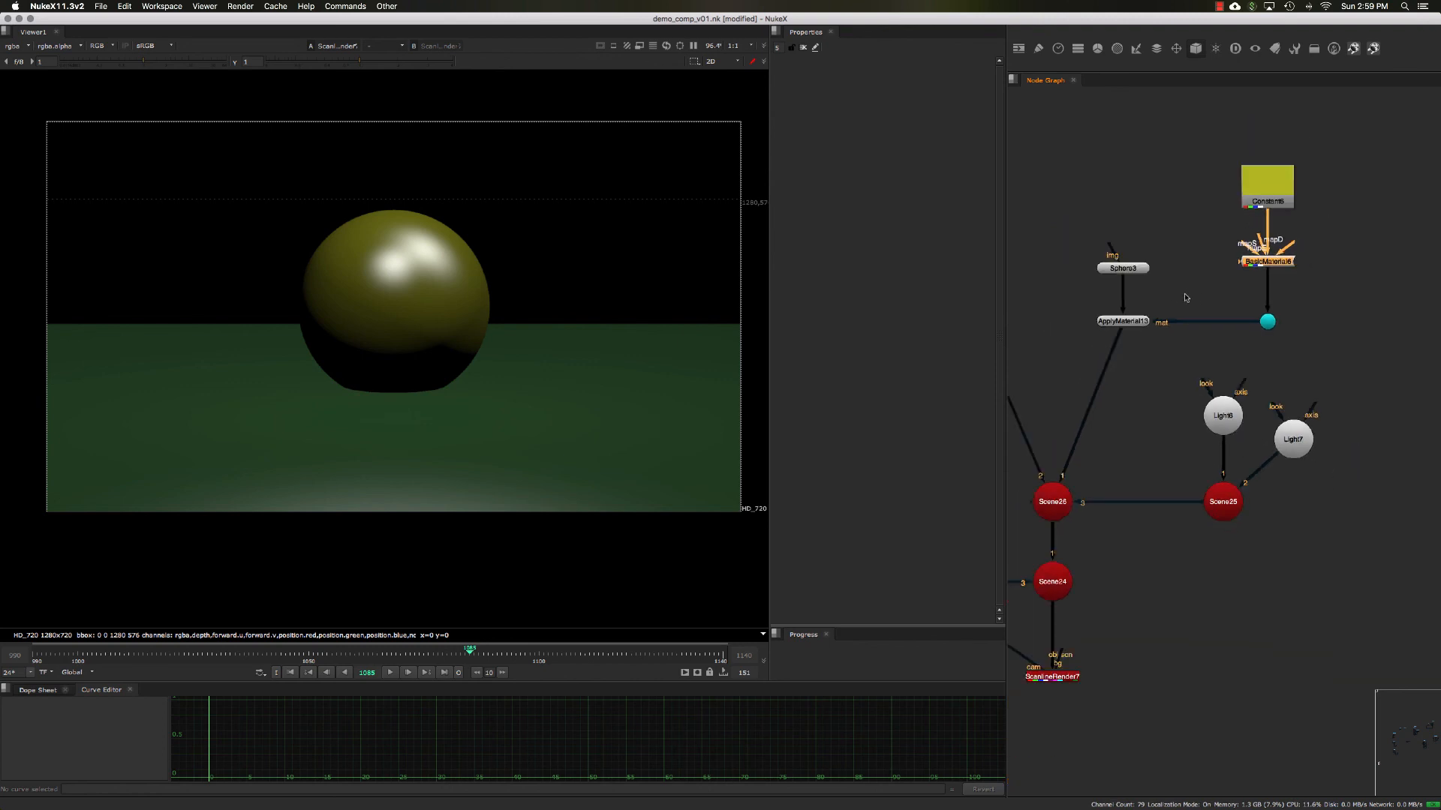
middle_drag(1111, 335, 1135, 385)
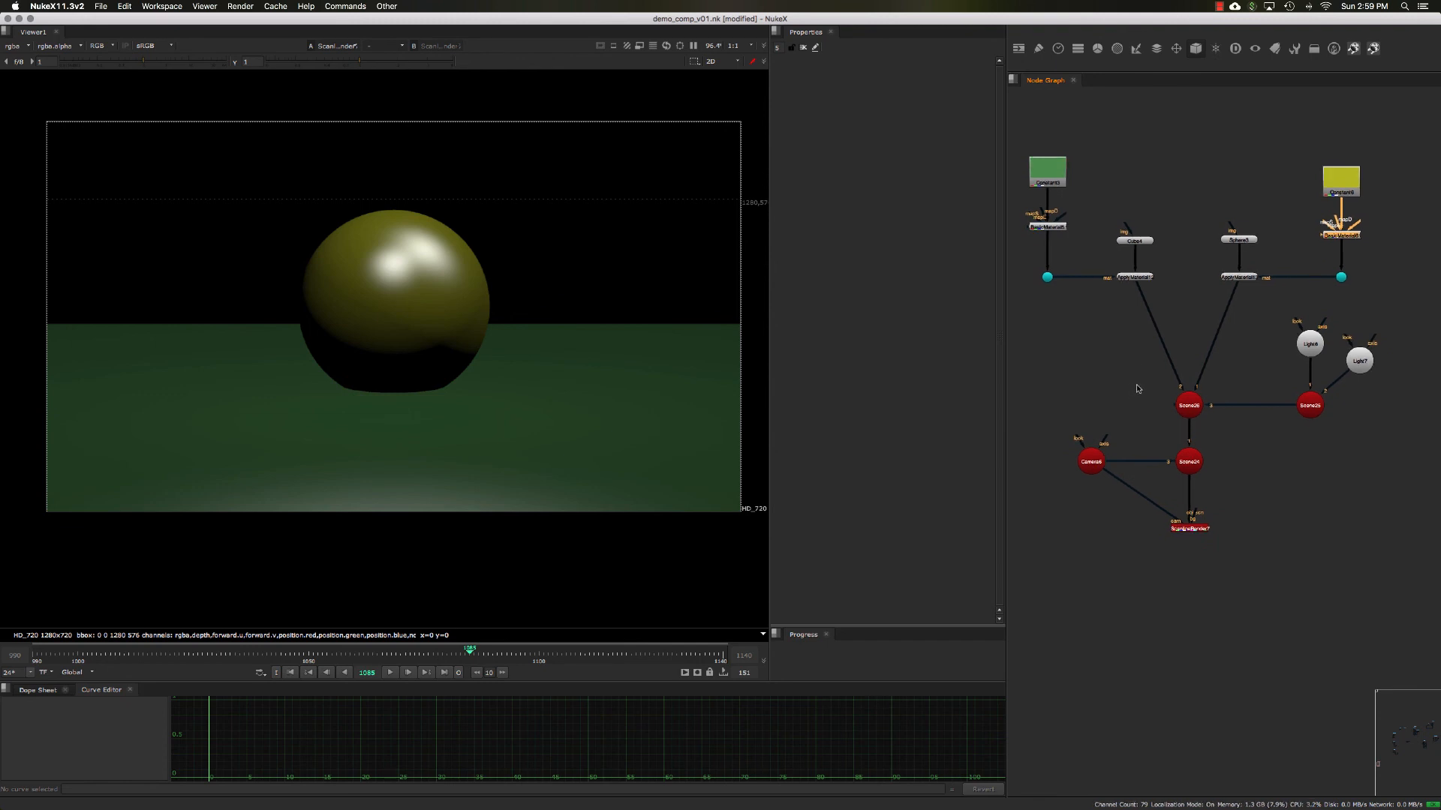